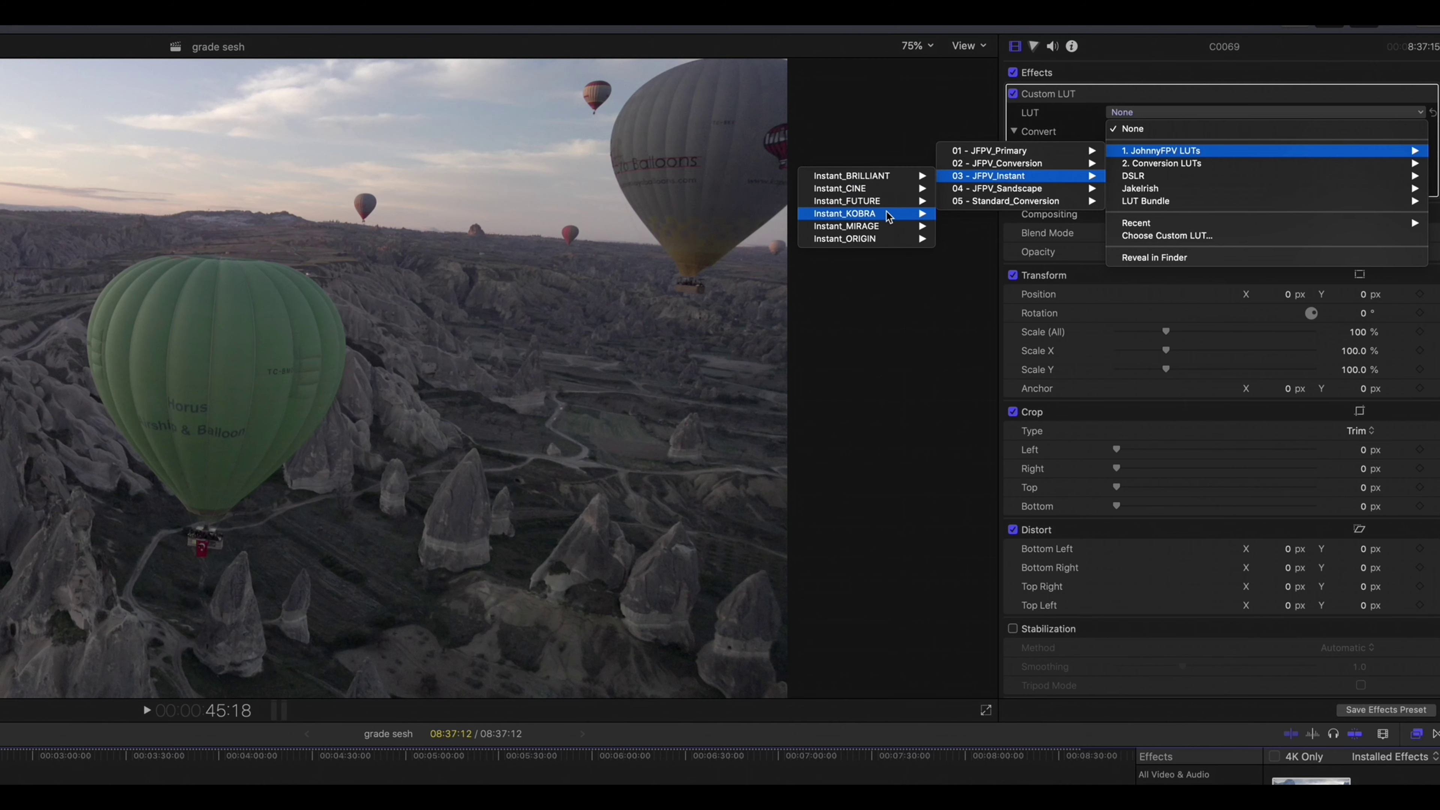
# - Apply the JFPV_KOBRA(--) Brighter Shadows3 LUT to the clip and switch the Custom LUT effect off to compare
pyautogui.moveTo(708, 225)
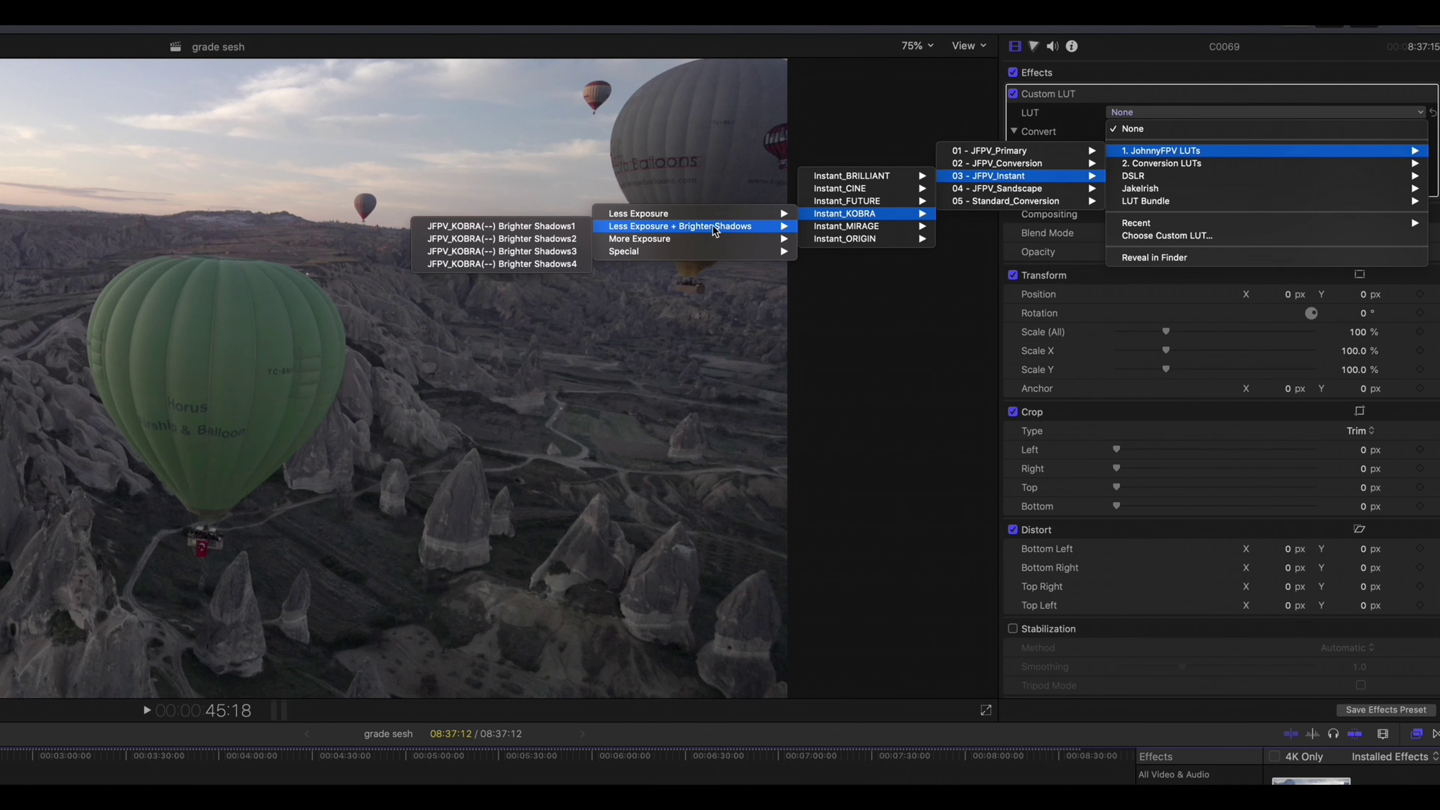
pyautogui.click(545, 257)
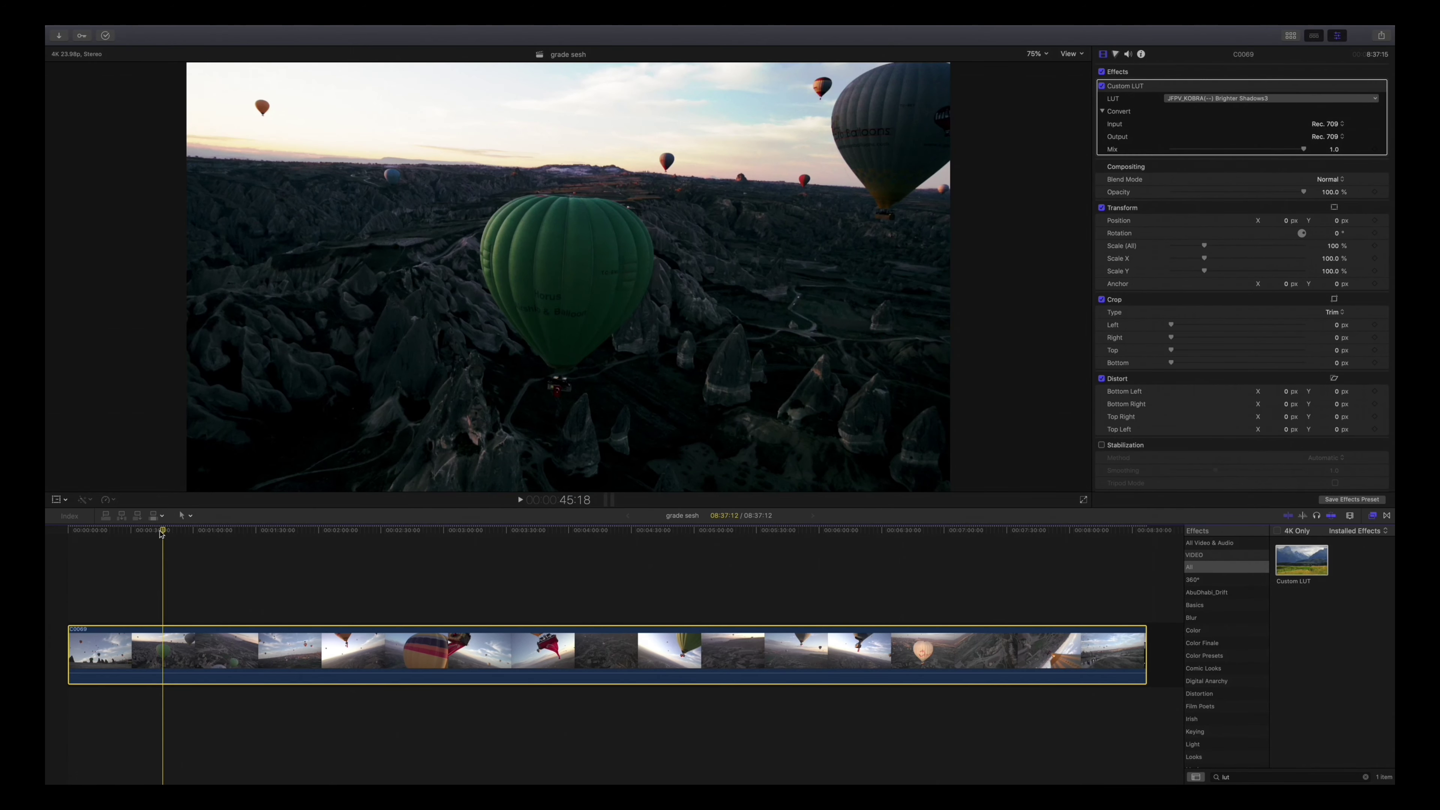
pyautogui.click(1102, 85)
pyautogui.click(1101, 86)
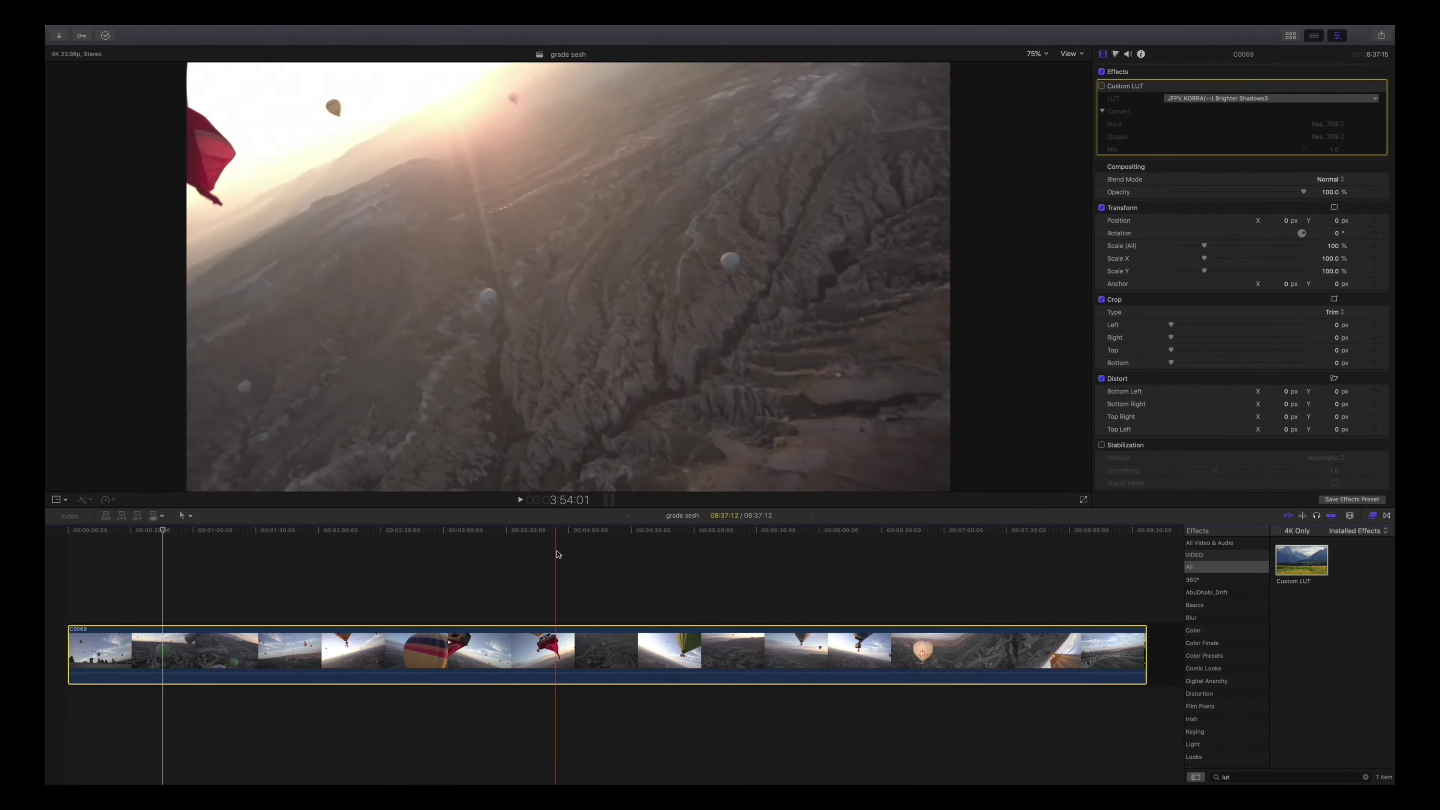
# - Move the playhead to 4:21:04 and re-enable the Custom LUT effect to judge the look on that shot
pyautogui.click(612, 547)
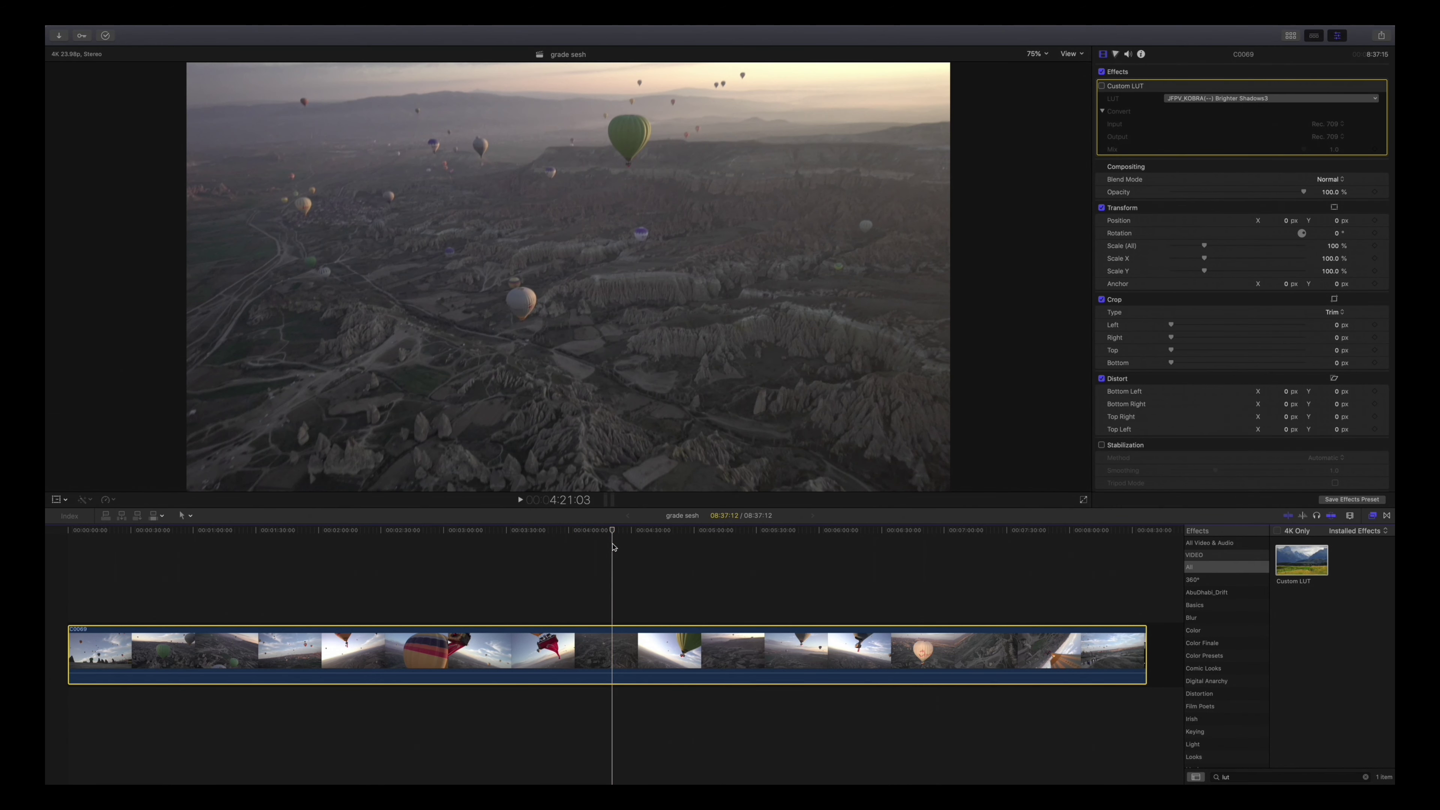
pyautogui.press('Right')
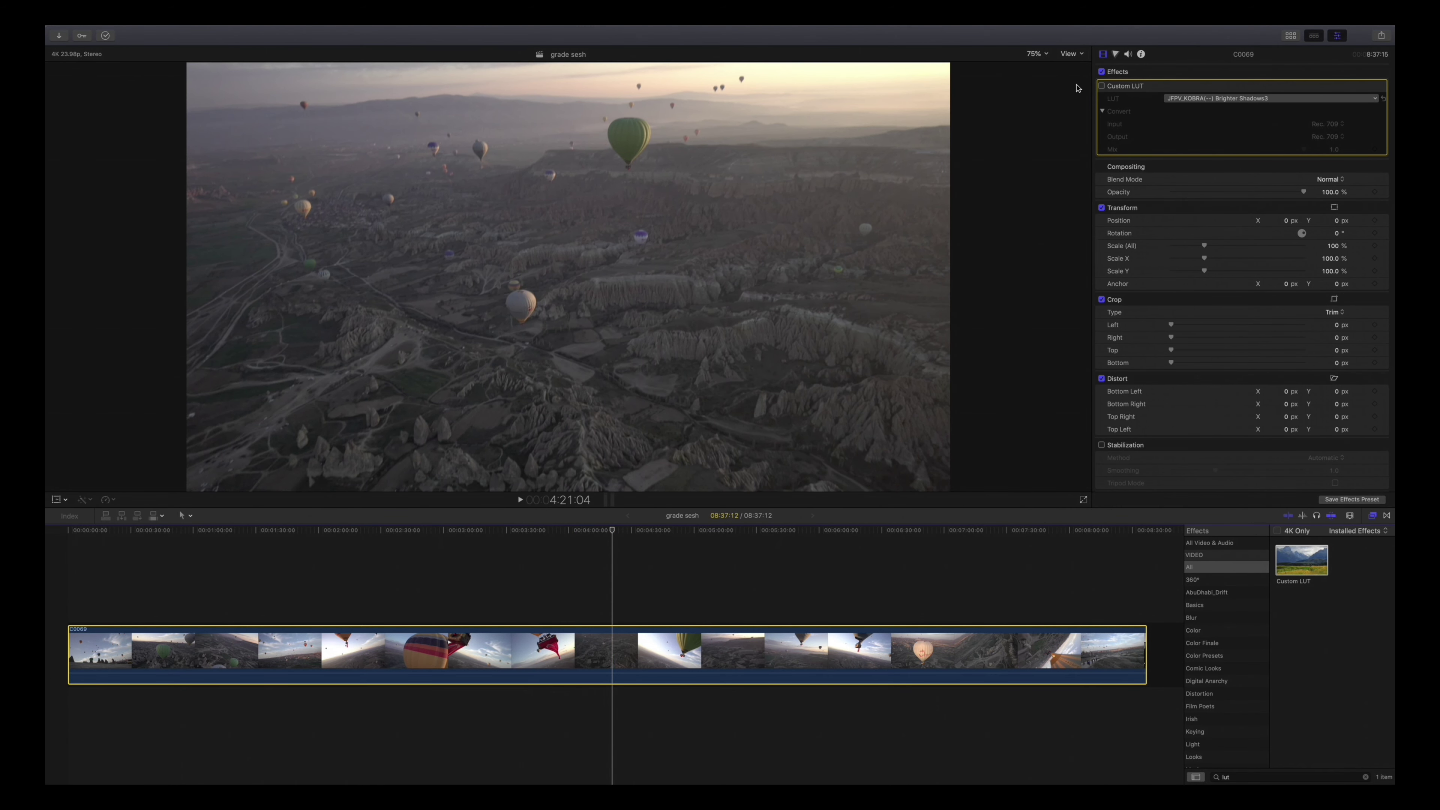
pyautogui.click(1102, 86)
# - Change the clip's Custom LUT to JFPV_ORIGIN(--)2 from the JohnnyFPV Instant_ORIGIN set
pyautogui.click(1213, 98)
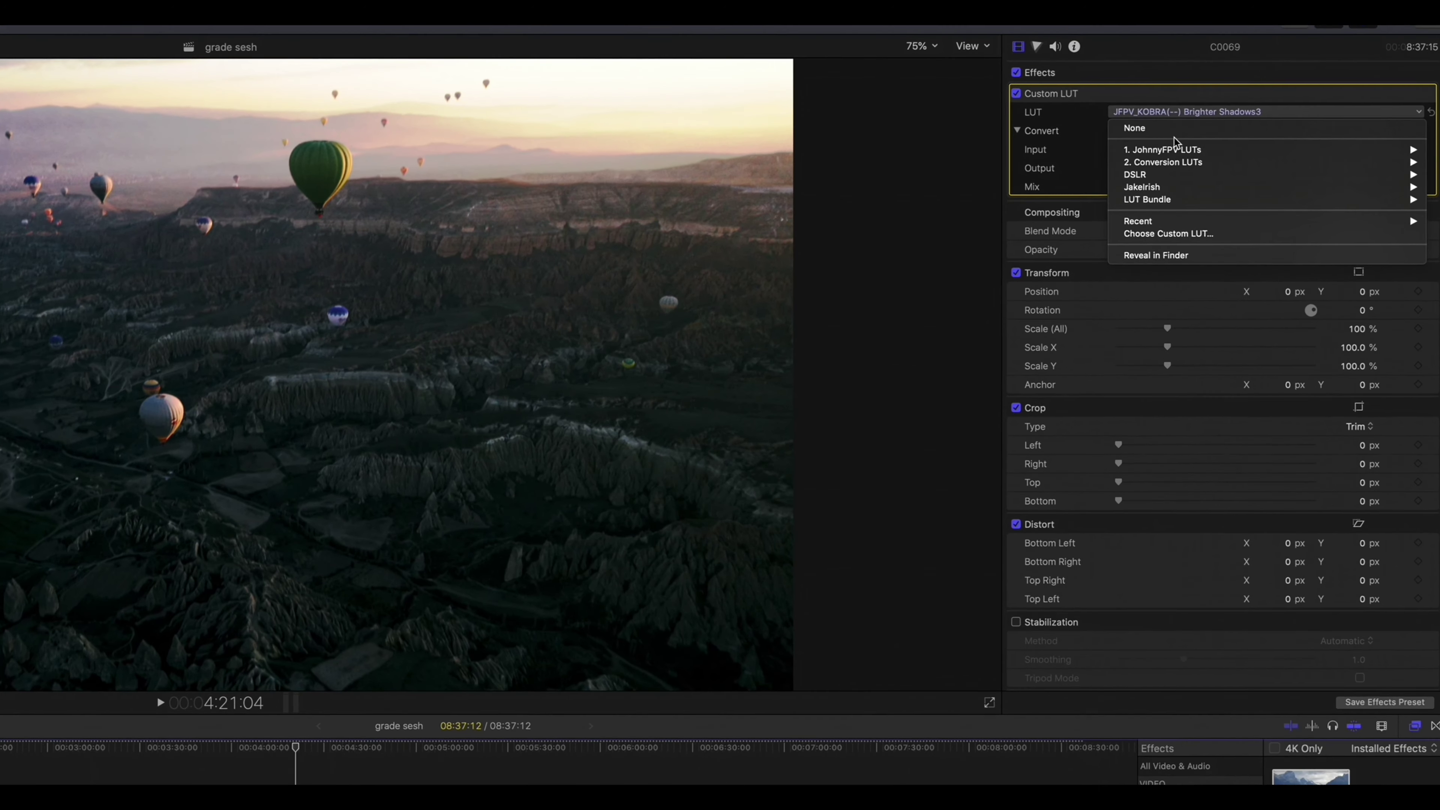
pyautogui.moveTo(1176, 154)
pyautogui.moveTo(1045, 177)
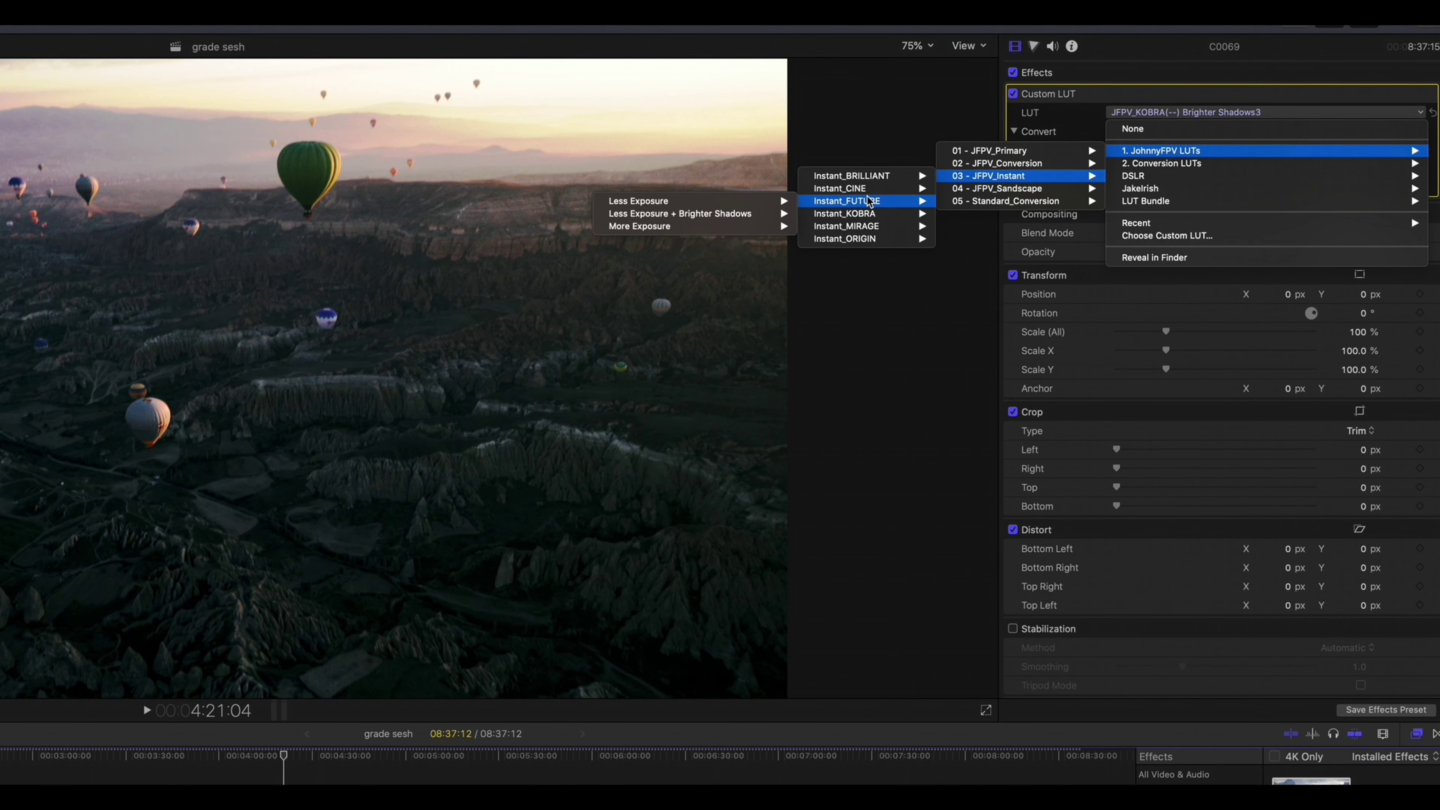
pyautogui.moveTo(868, 239)
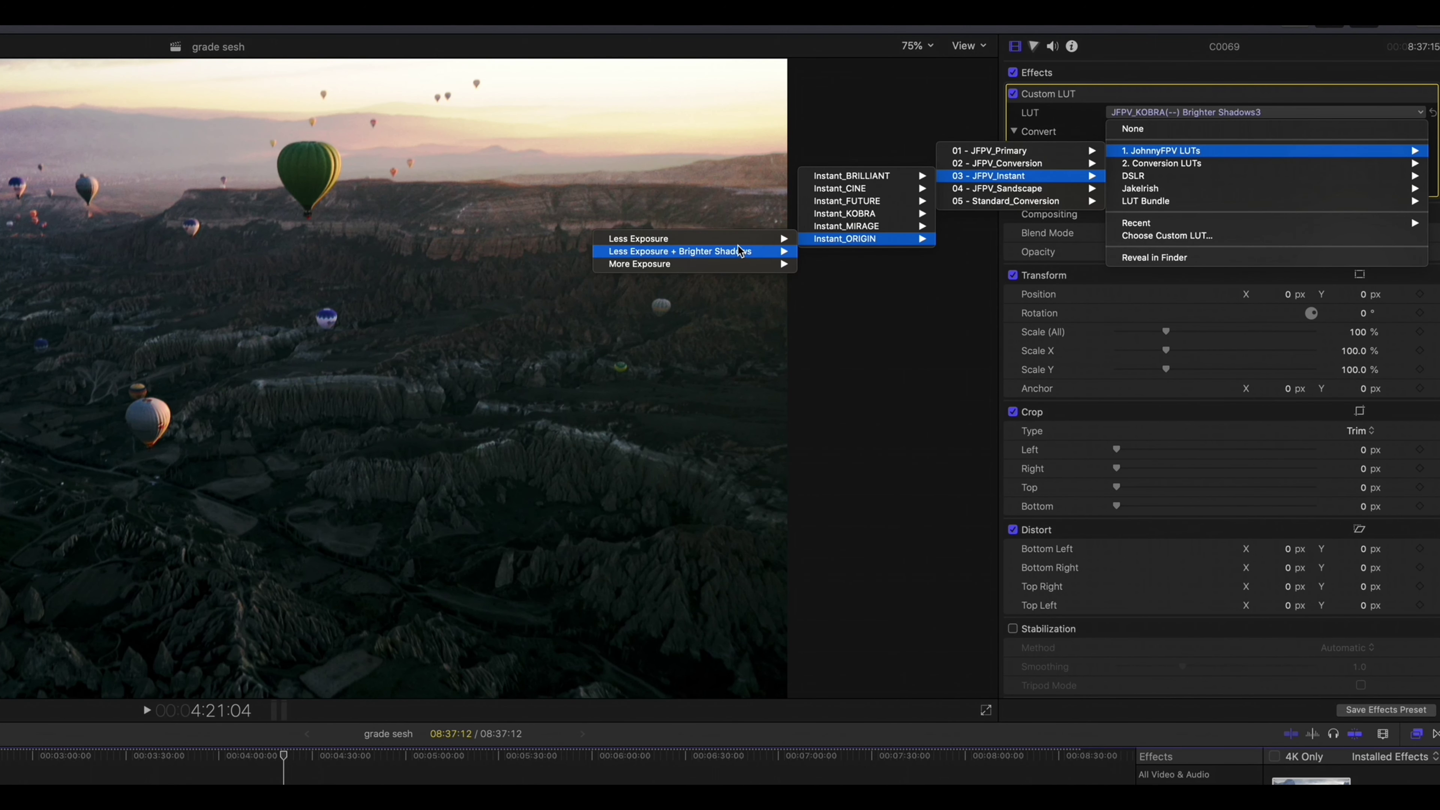
pyautogui.moveTo(712, 244)
pyautogui.click(539, 251)
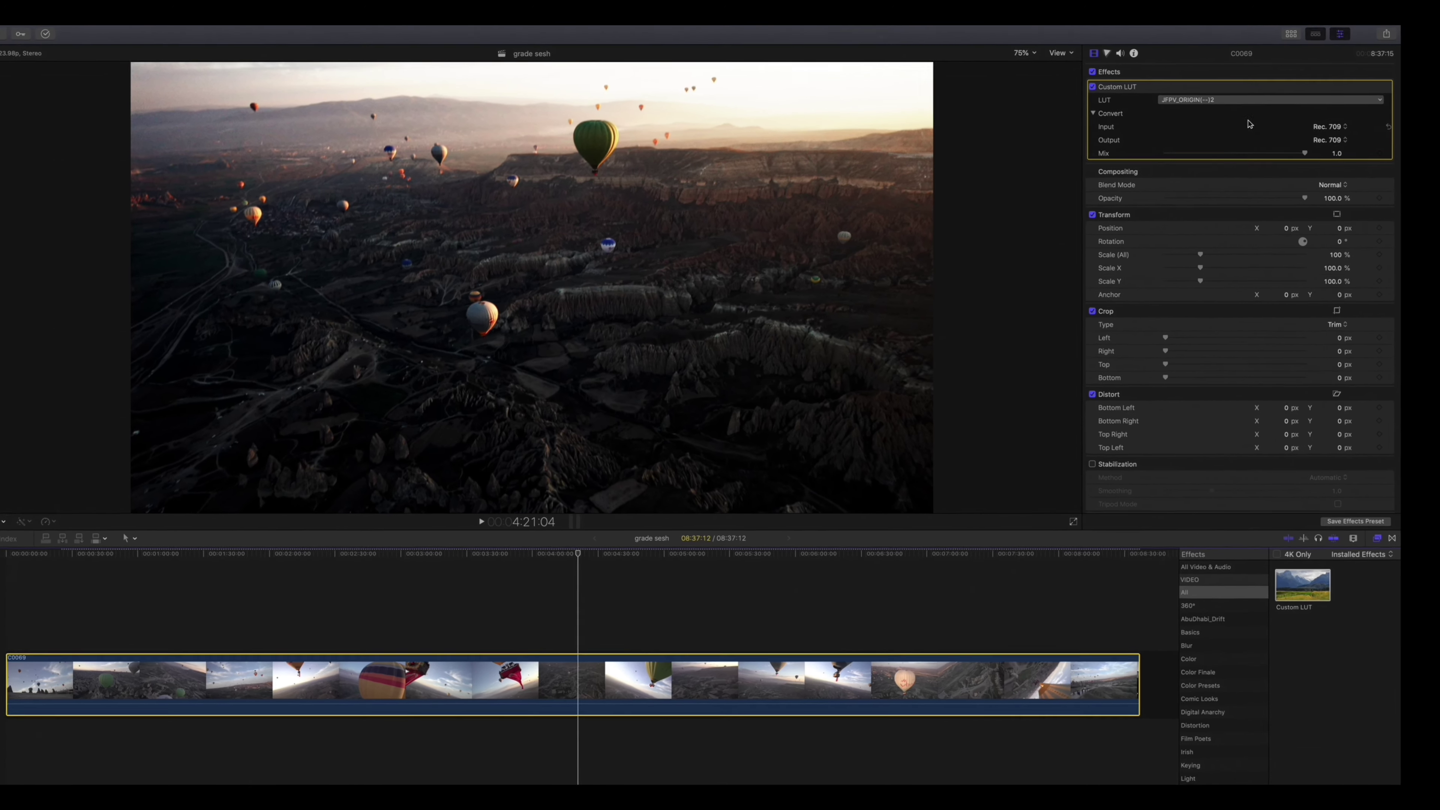
# - Change the Custom LUT to JFPV_ORIGIN(--) Brighter Shadows2 from the Less Exposure + Brighter Shadows group
pyautogui.click(1218, 98)
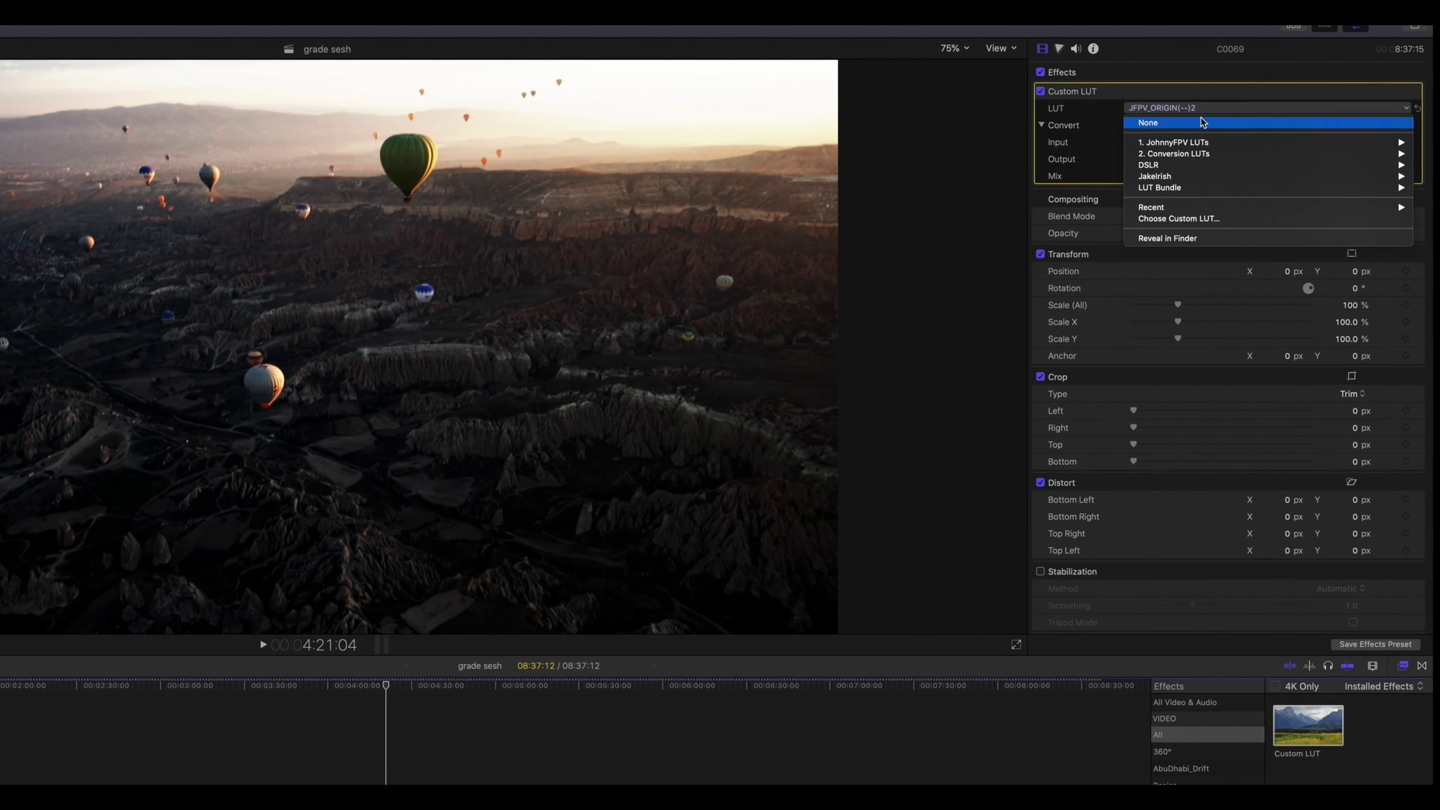
pyautogui.moveTo(1201, 124)
pyautogui.moveTo(1131, 127)
pyautogui.moveTo(1024, 178)
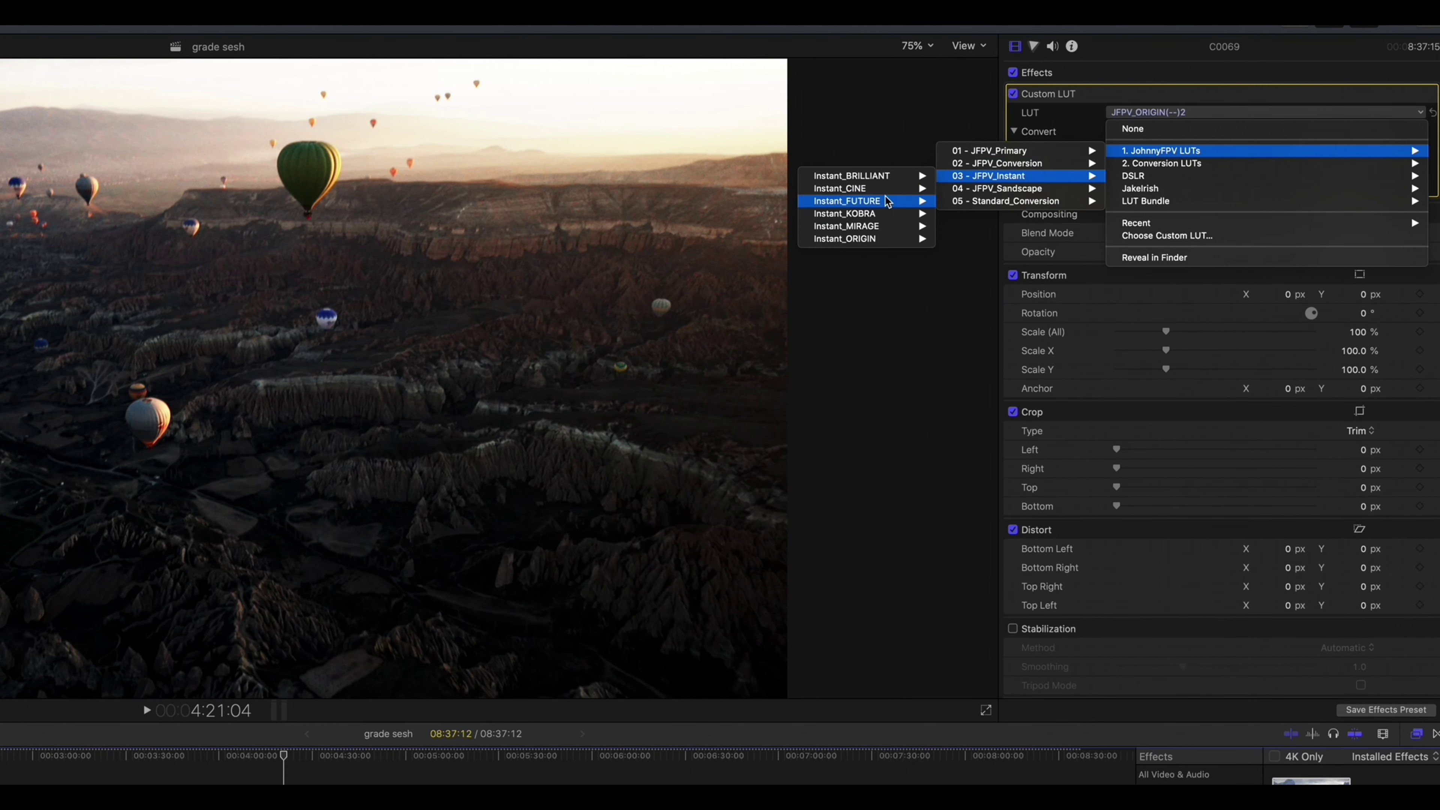
pyautogui.moveTo(850, 239)
pyautogui.moveTo(660, 252)
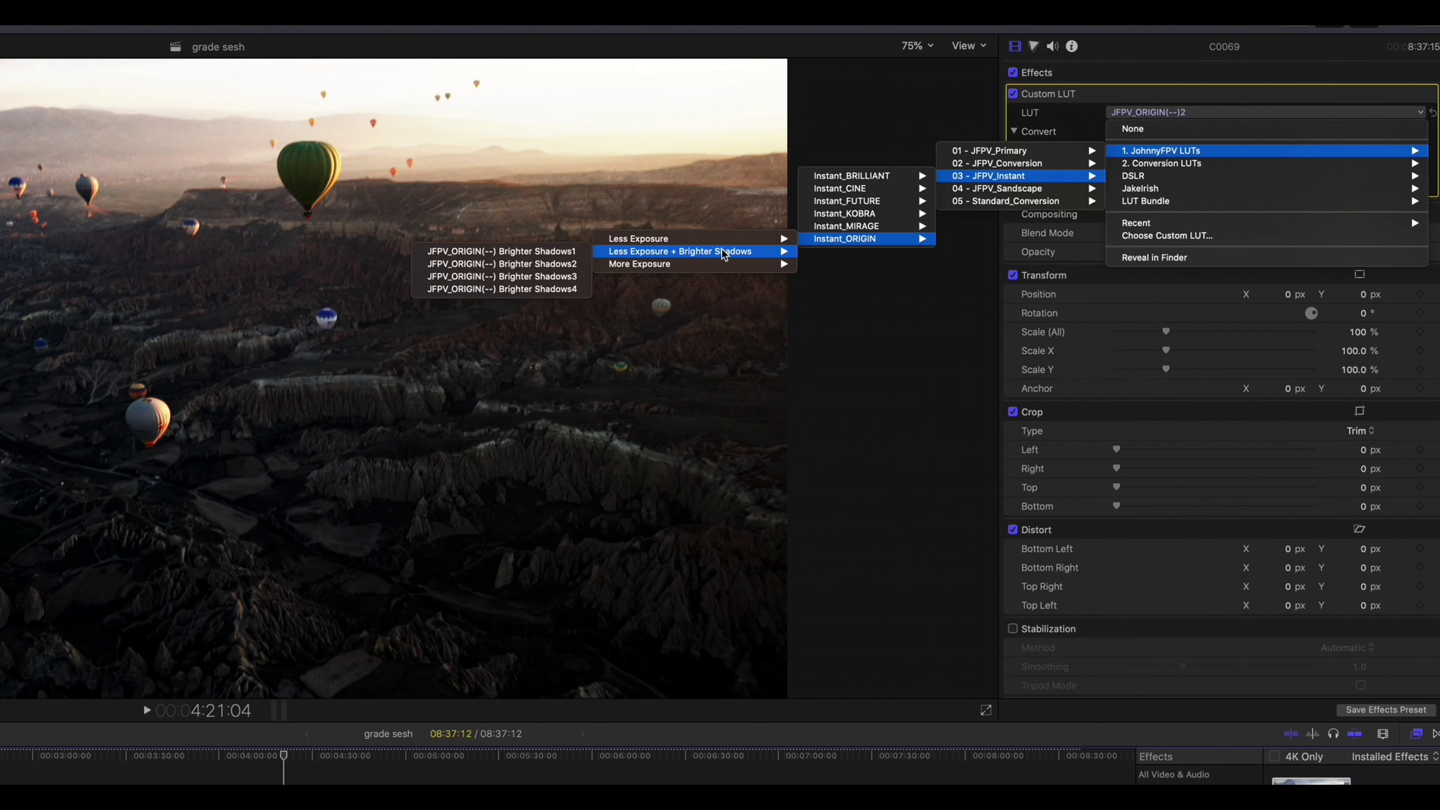
pyautogui.click(551, 264)
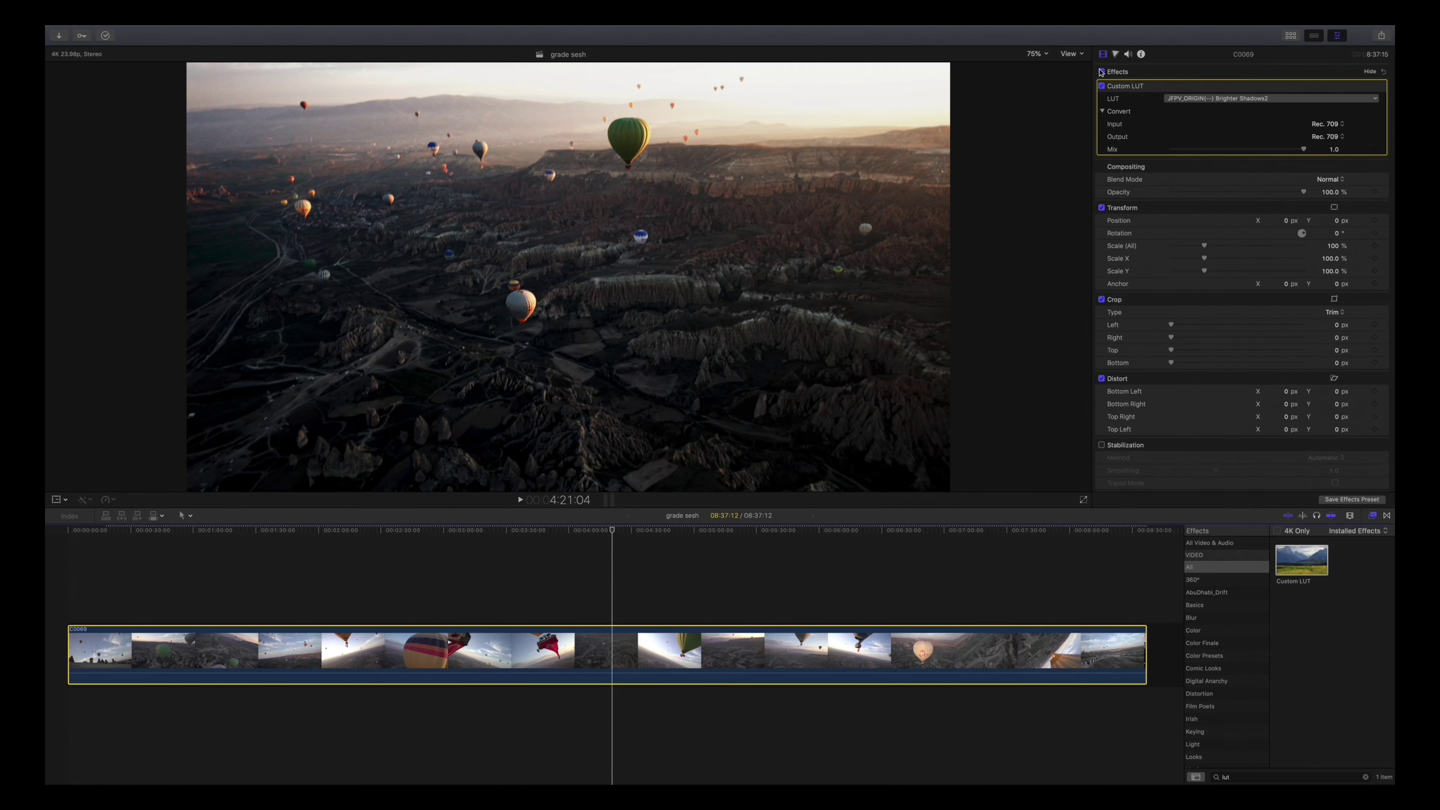
# - Compare the shot with all effects switched off and on, and move the playhead to 6:10:20
pyautogui.click(1012, 72)
pyautogui.click(1101, 72)
pyautogui.click(1101, 72)
pyautogui.click(1101, 72)
pyautogui.moveTo(611, 528); pyautogui.dragTo(842, 533)
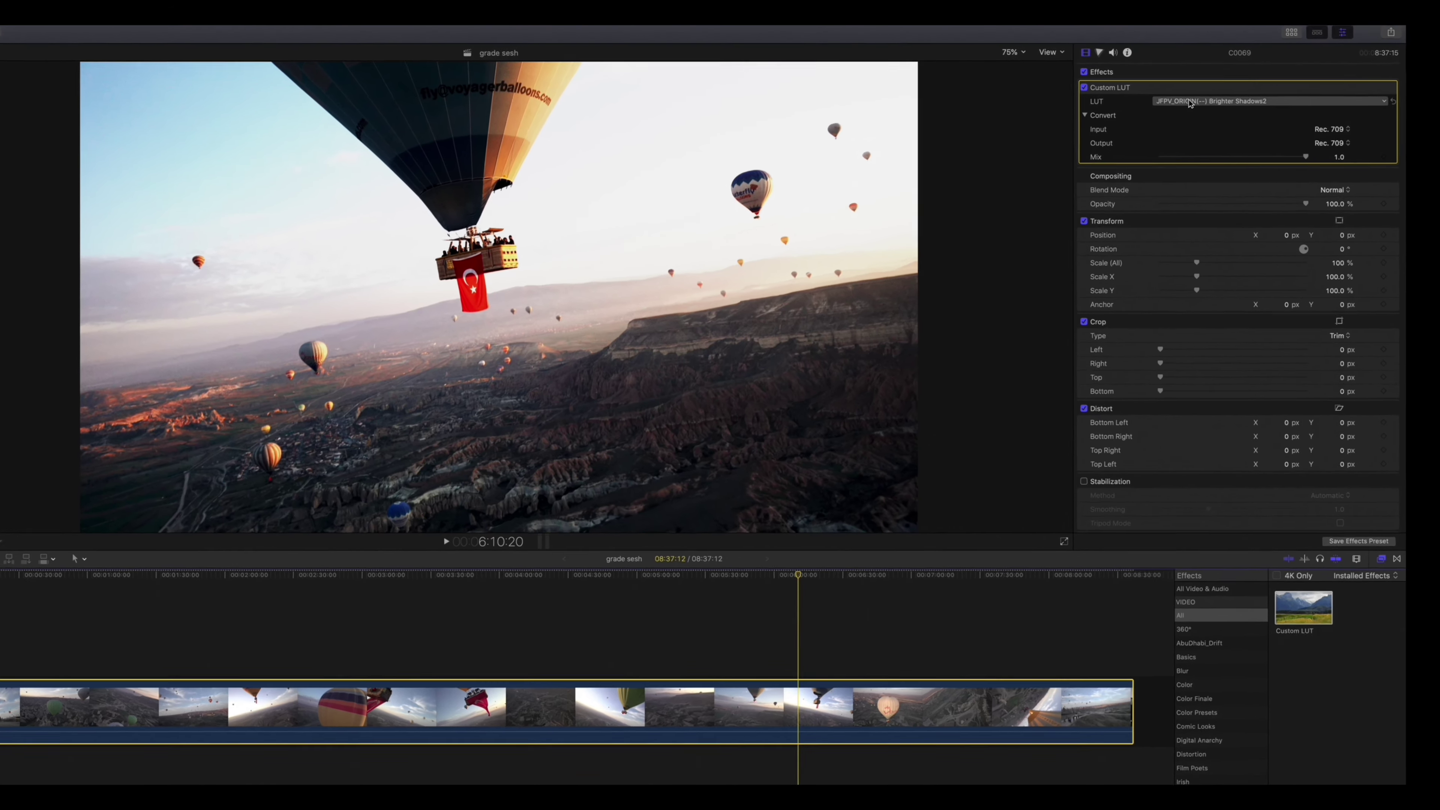
# - Change the Custom LUT to JFPV_FUTURE(--) Brighter Shadows3 from the JohnnyFPV Instant_FUTURE set
pyautogui.click(1189, 99)
pyautogui.click(1198, 99)
pyautogui.click(1159, 114)
pyautogui.moveTo(1114, 152)
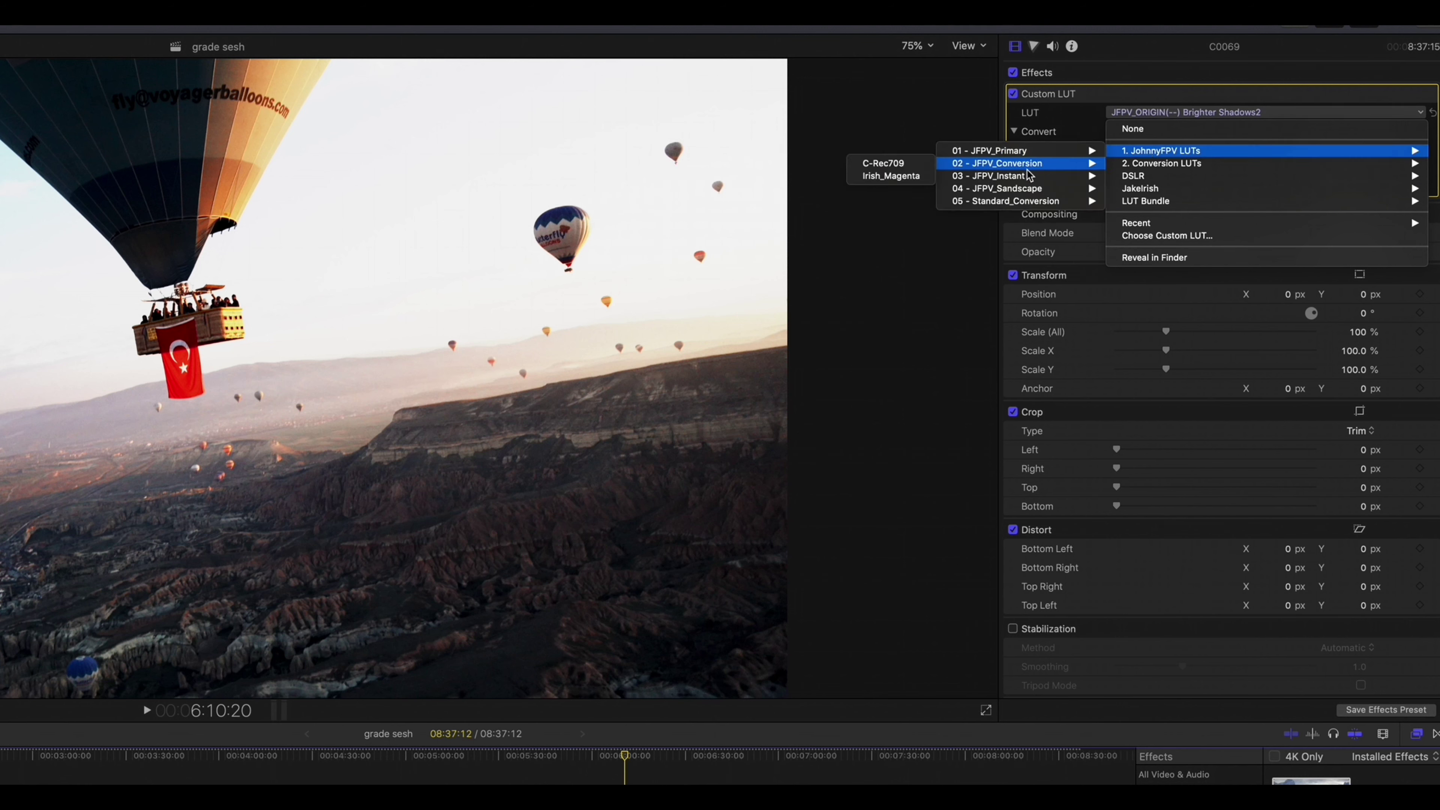
pyautogui.moveTo(1001, 176)
pyautogui.moveTo(880, 205)
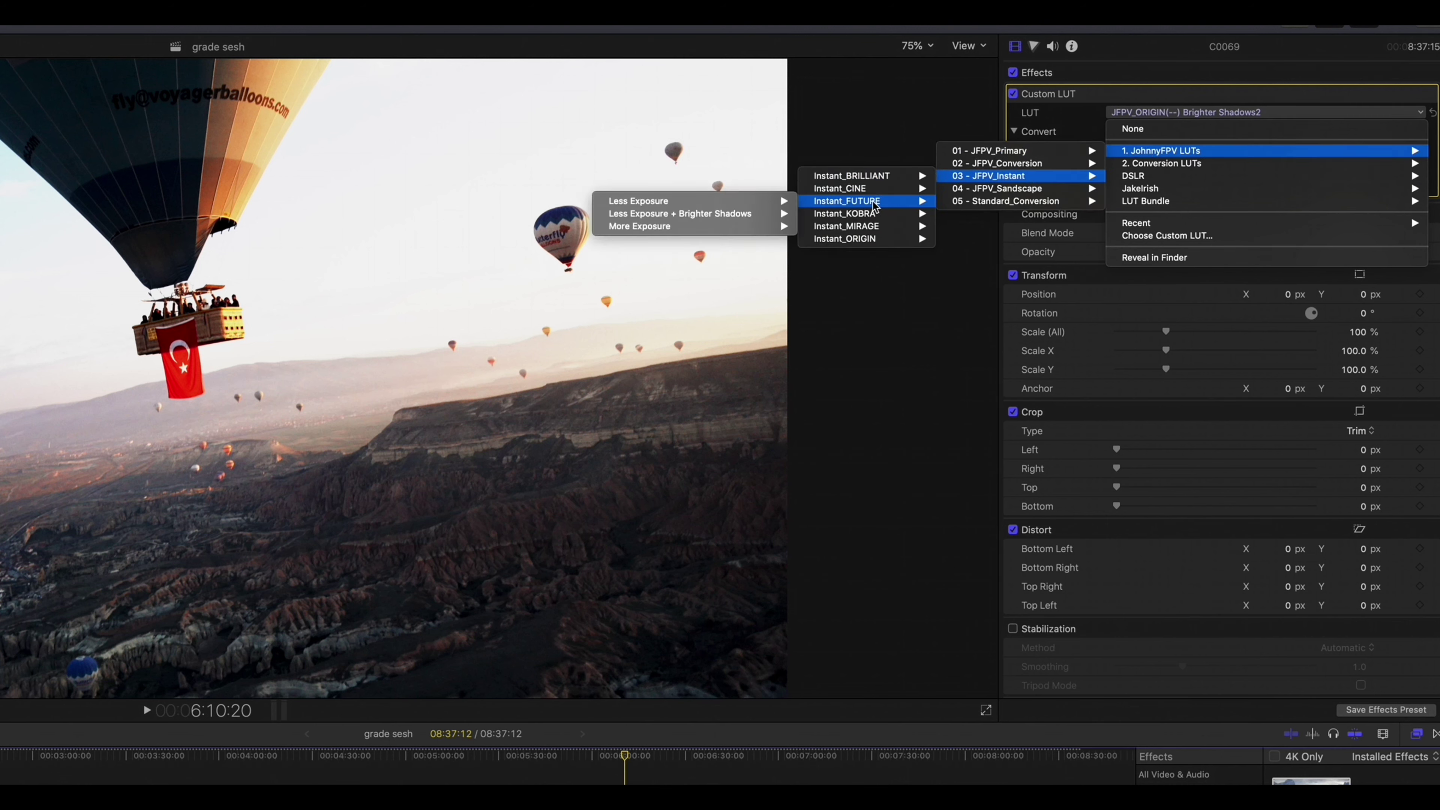
pyautogui.moveTo(784, 204)
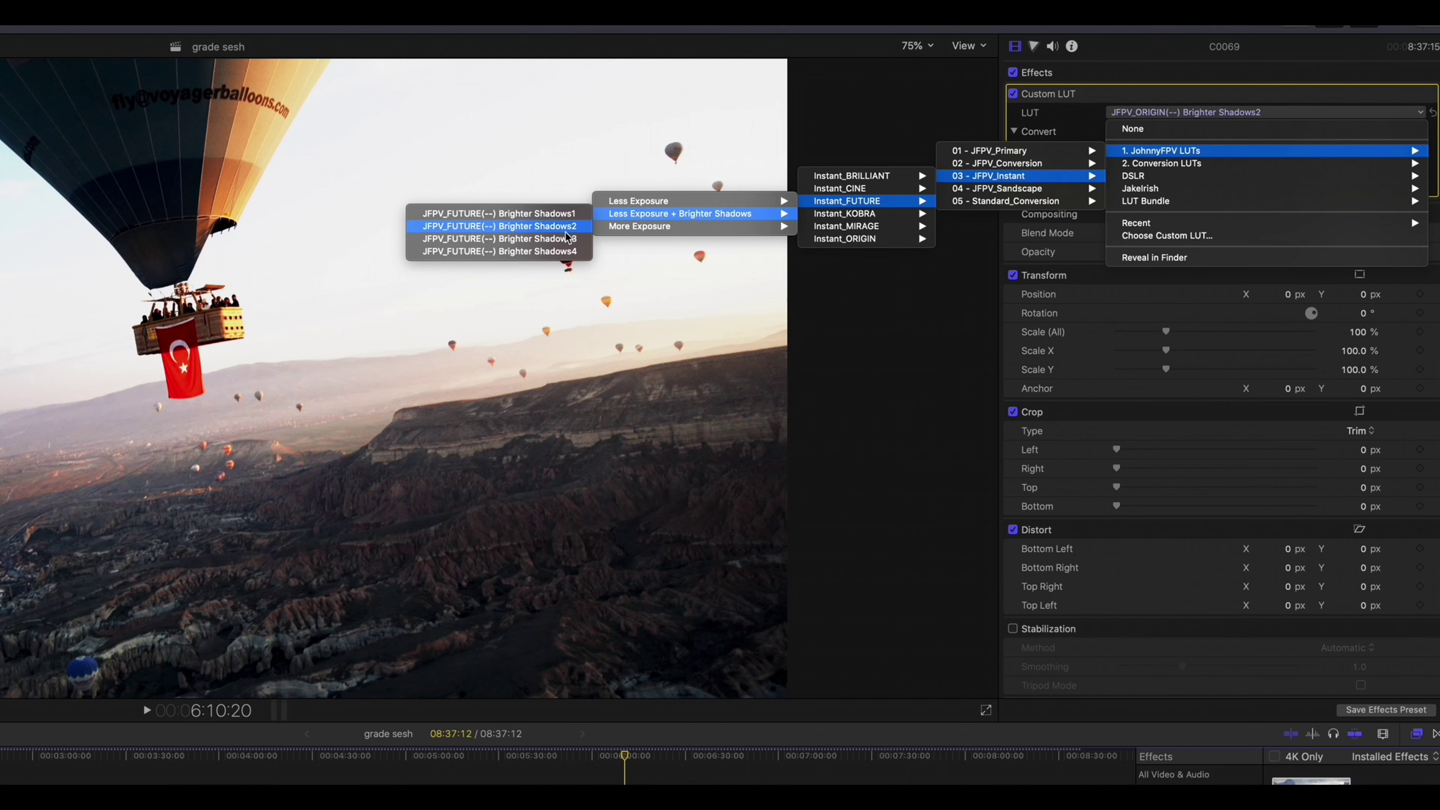
pyautogui.click(559, 226)
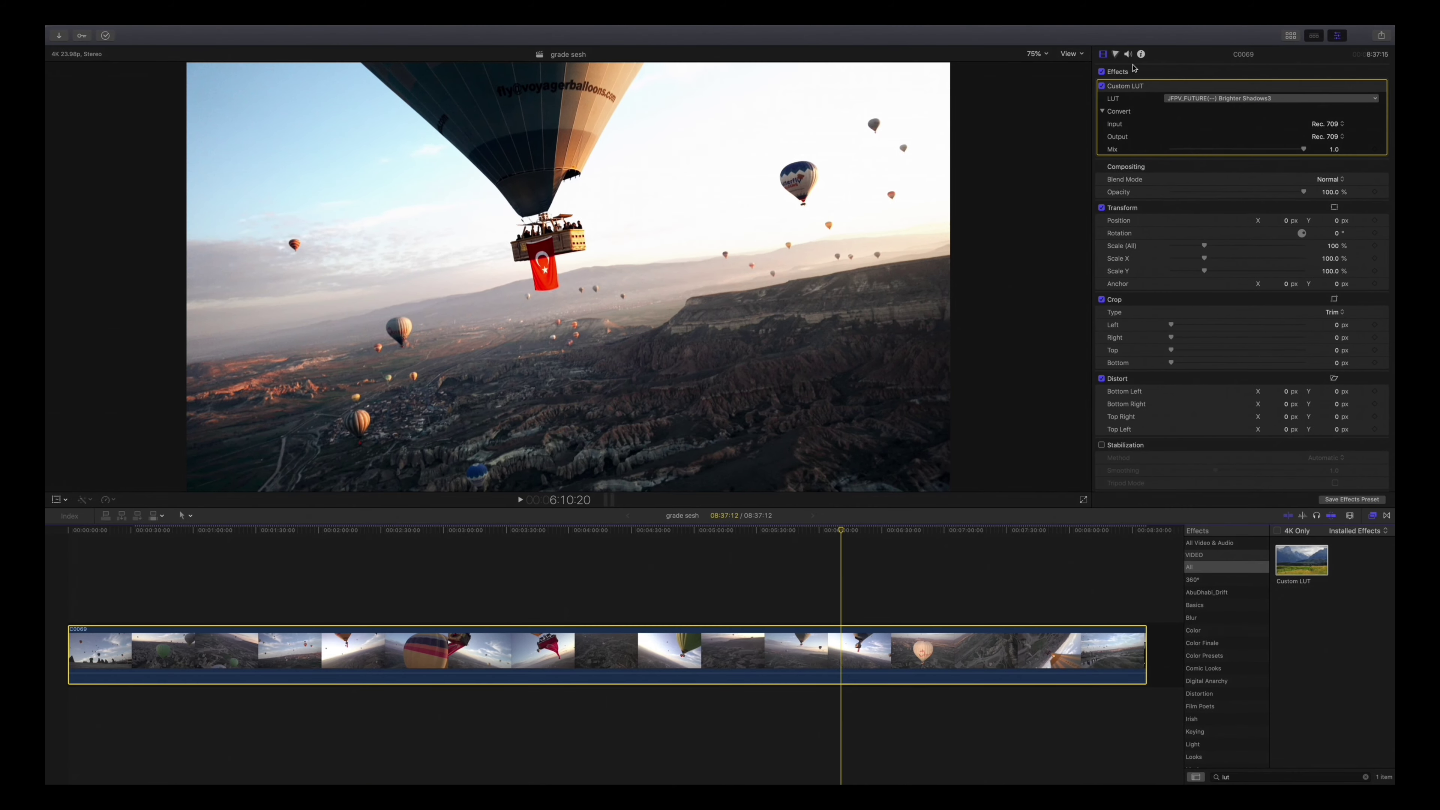
# - Add a Color Board correction above the Custom LUT and set its exposure to shadows 12%, midtones -11% and highlights -32%
pyautogui.click(1114, 54)
pyautogui.moveTo(1309, 165); pyautogui.dragTo(1317, 173)
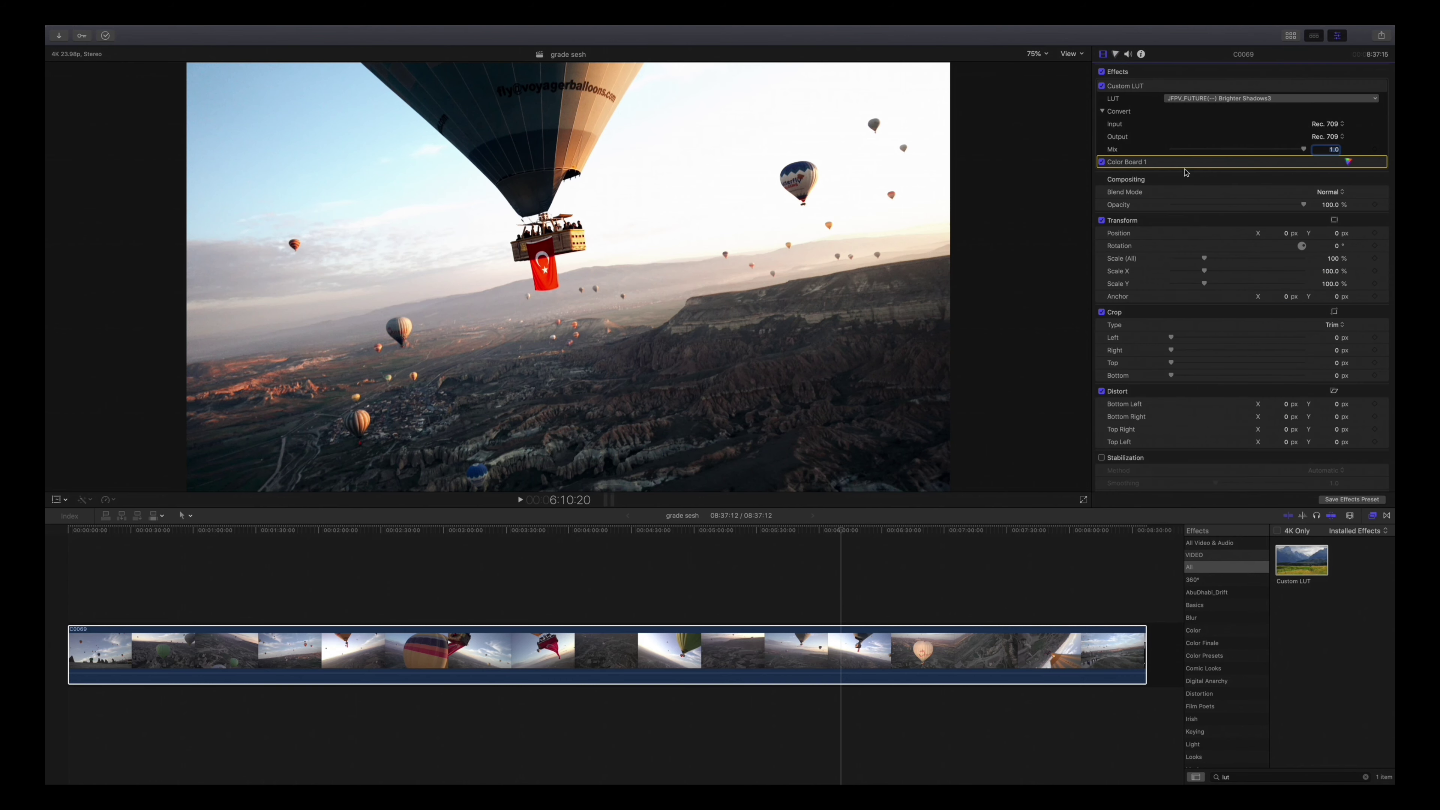
pyautogui.click(1348, 86)
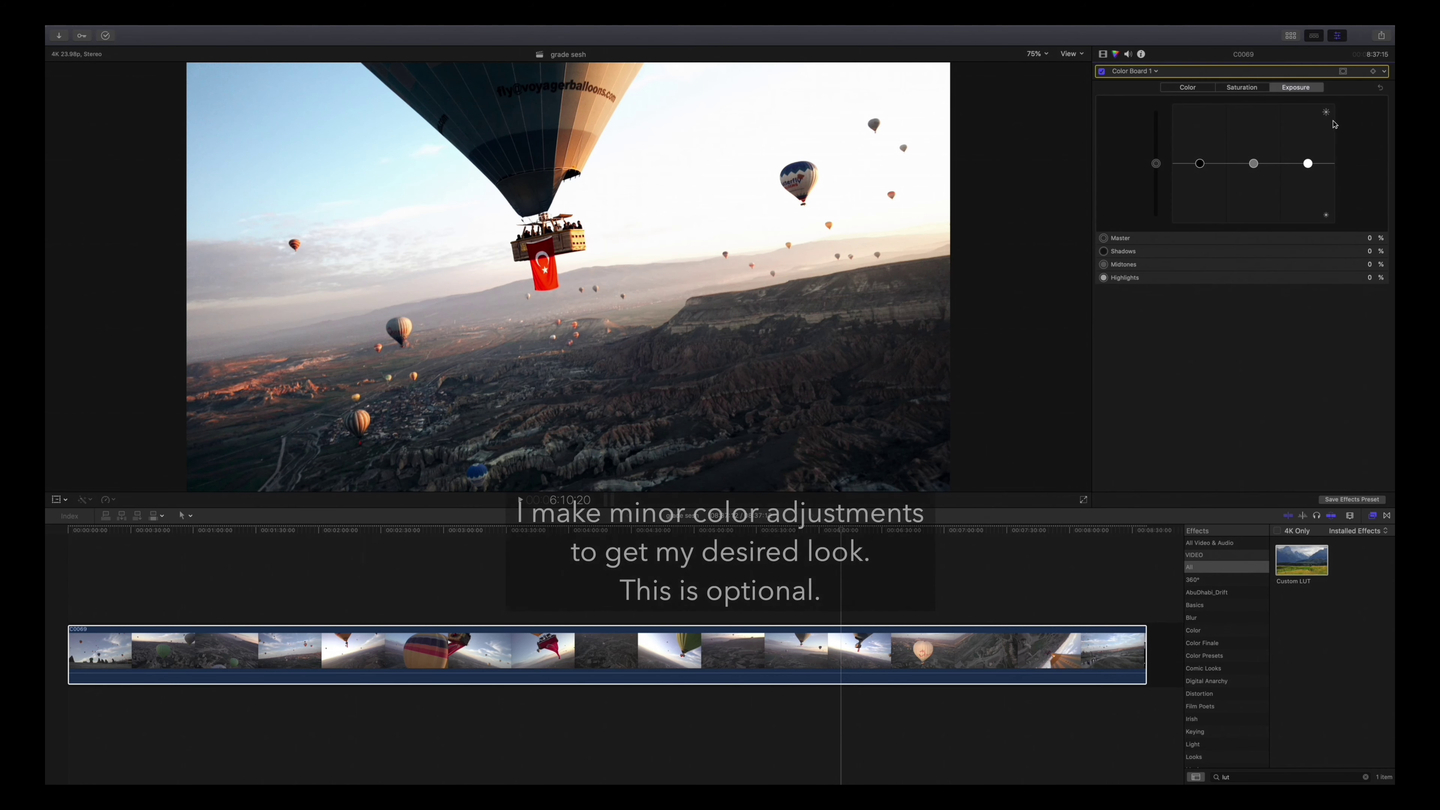
pyautogui.moveTo(1309, 163); pyautogui.dragTo(1250, 176)
pyautogui.click(1201, 158)
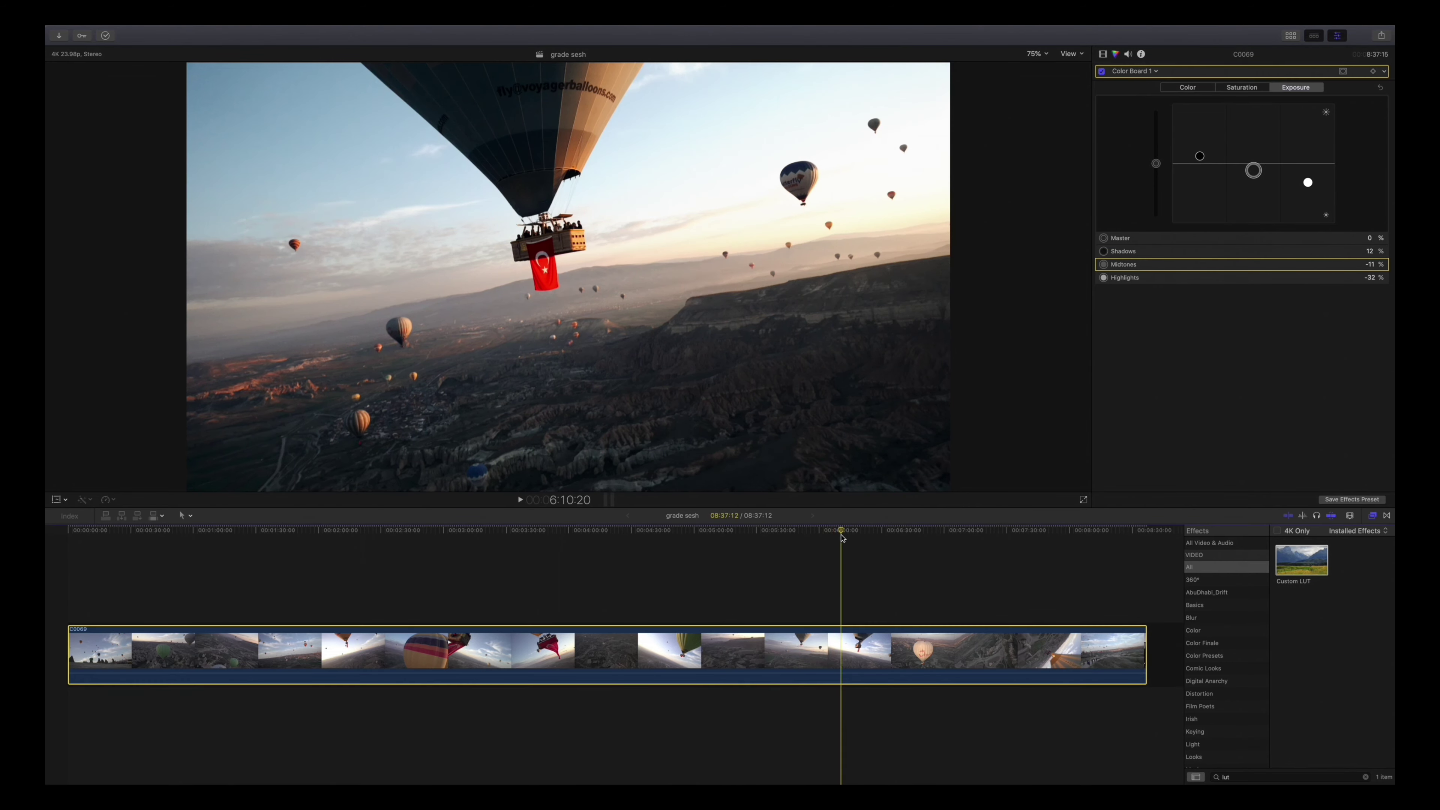
# - Play the graded balloon shot up to 6:20:08 and compare it with all effects switched off and on
pyautogui.moveTo(842, 532); pyautogui.dragTo(852, 533)
pyautogui.press('space')
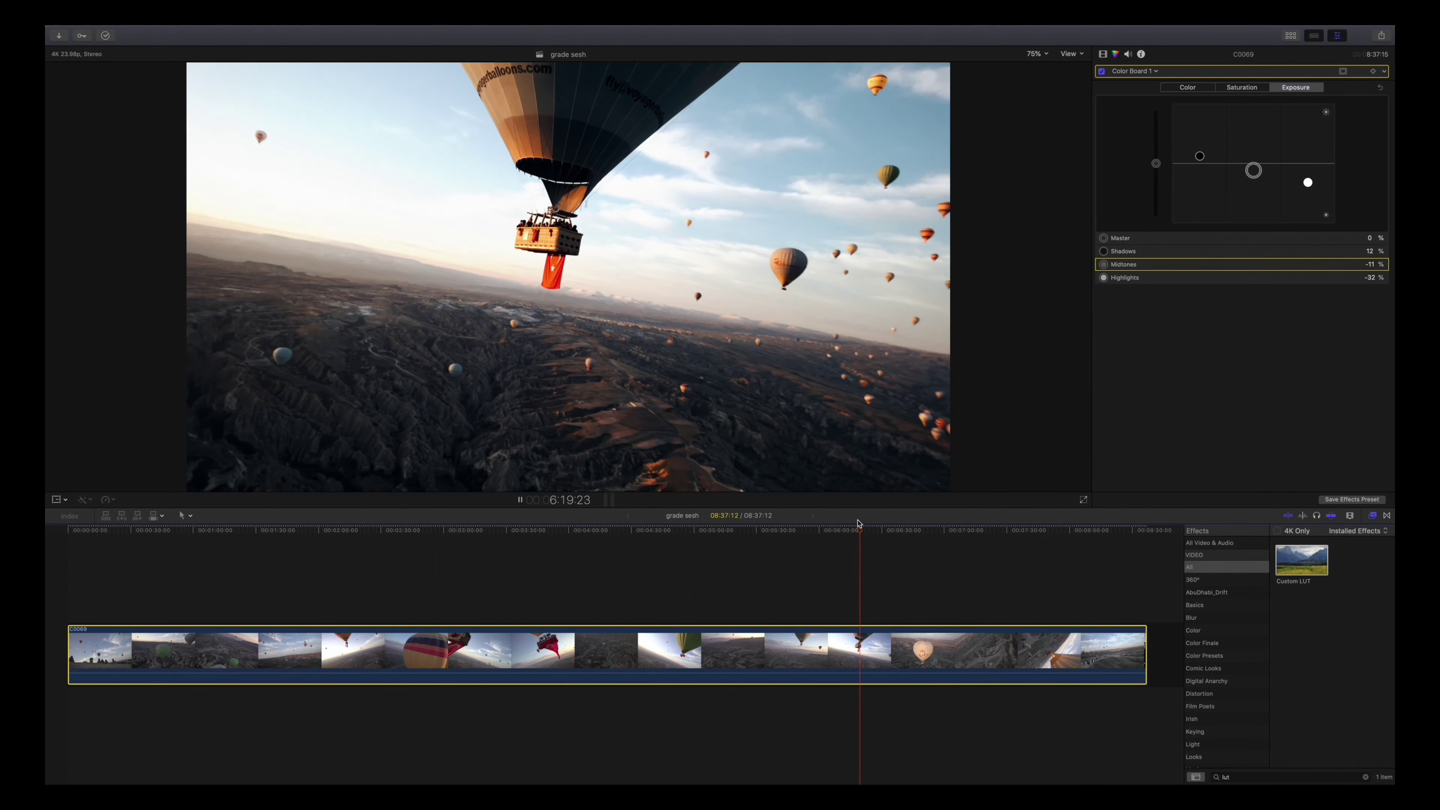
pyautogui.press('space')
pyautogui.click(1103, 54)
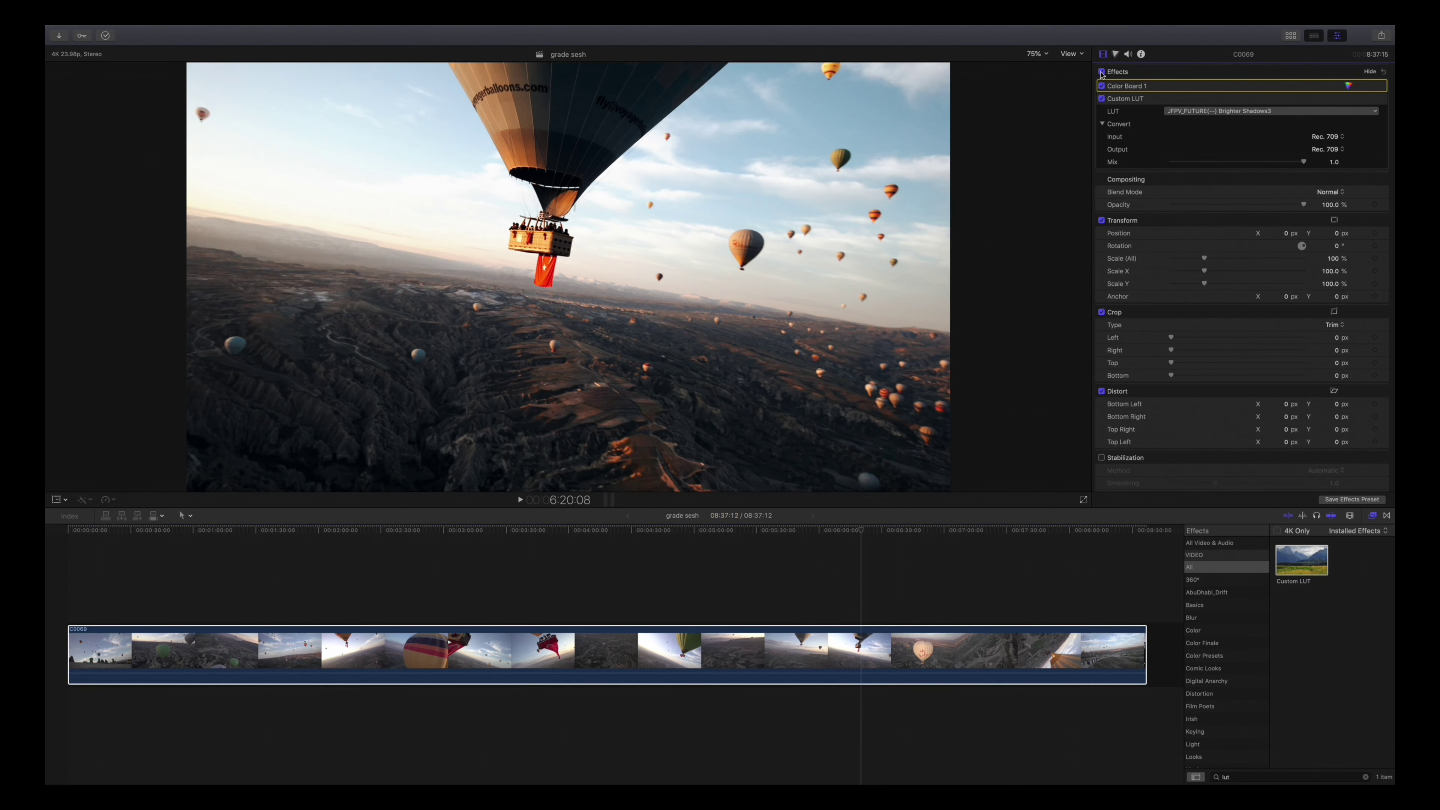
pyautogui.click(1101, 71)
pyautogui.click(1101, 73)
pyautogui.click(1101, 73)
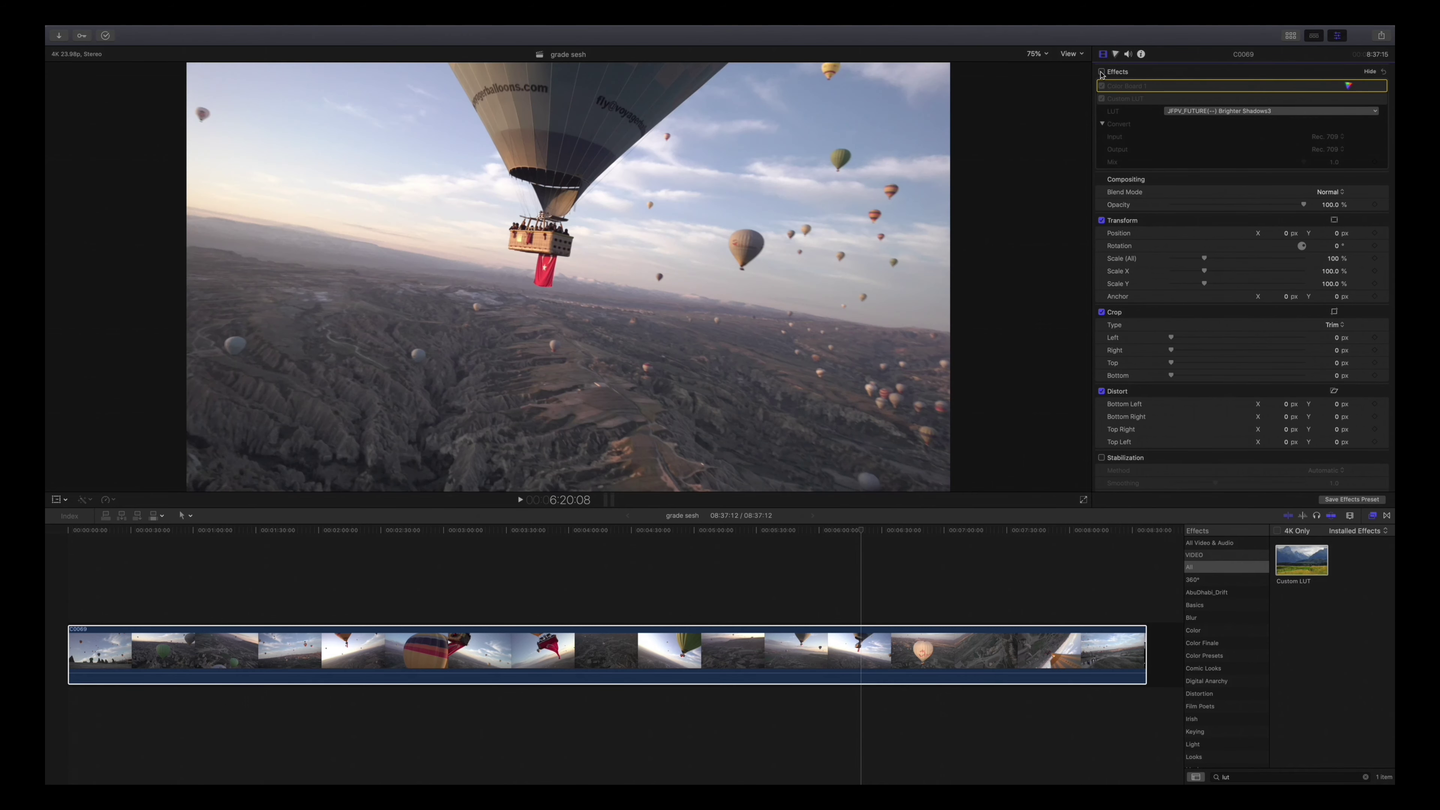
pyautogui.click(1101, 73)
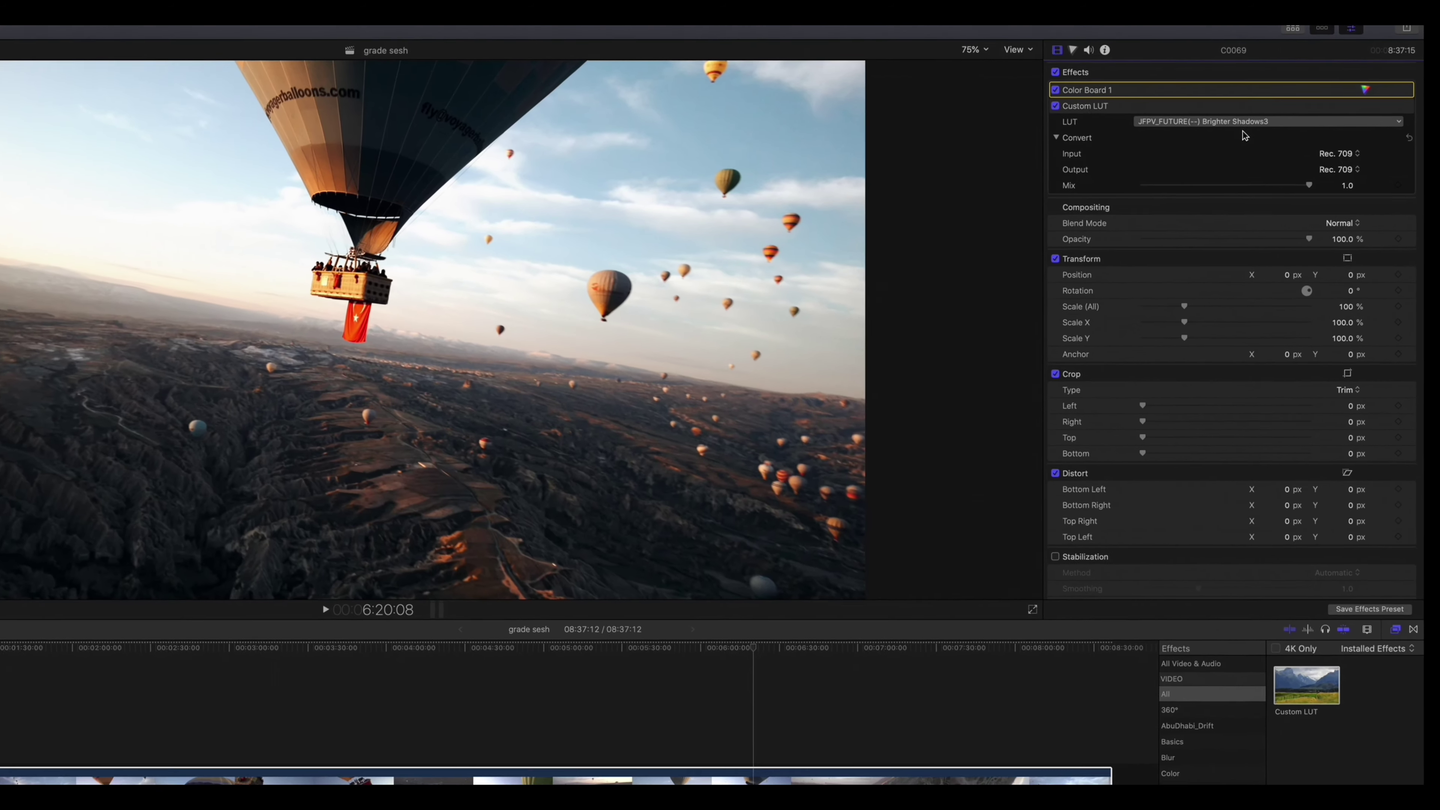
# - Switch the Custom LUT from the FUTURE look to JFPV_ORIGIN(--) Brighter Shadows2
pyautogui.click(1244, 122)
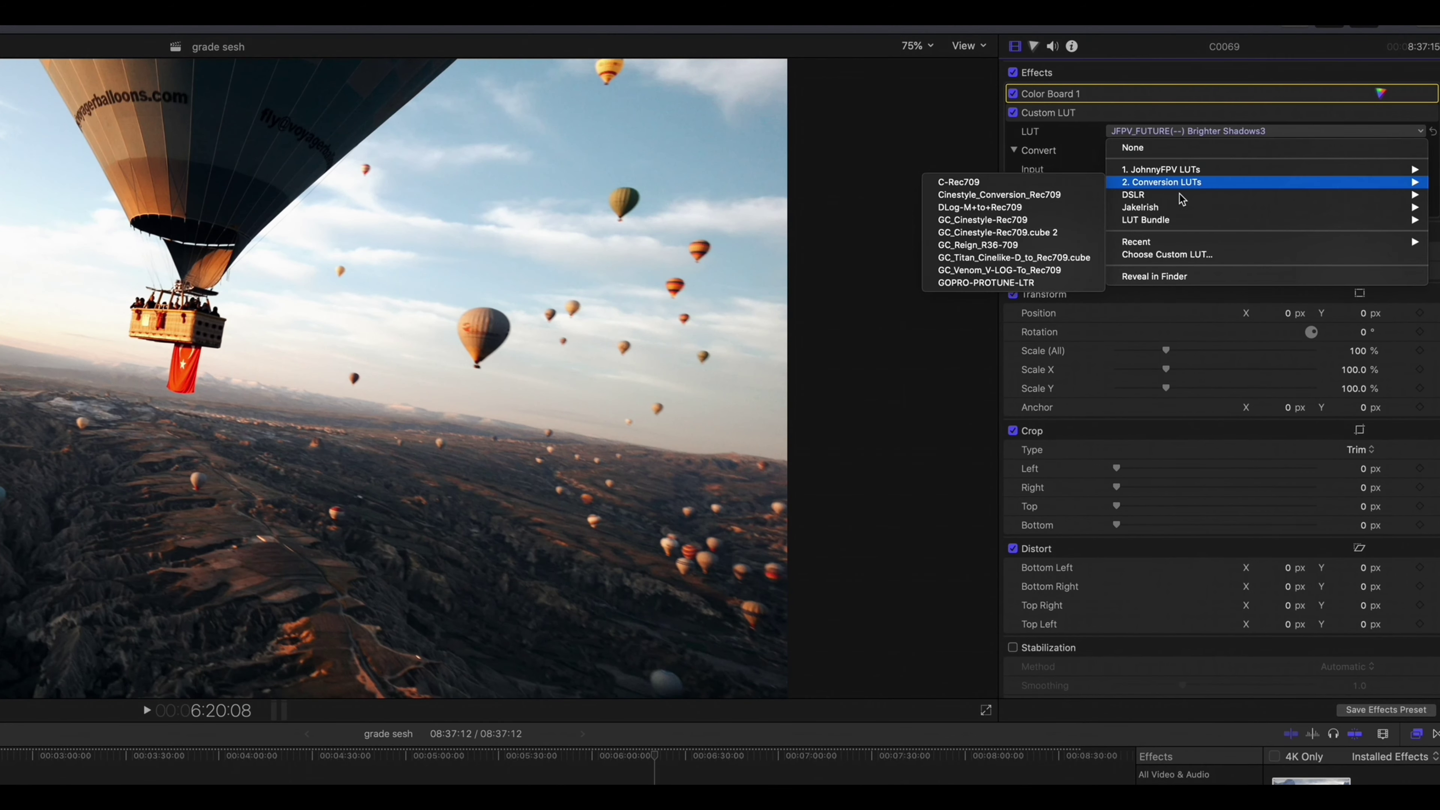
pyautogui.moveTo(1180, 153)
pyautogui.moveTo(1043, 194)
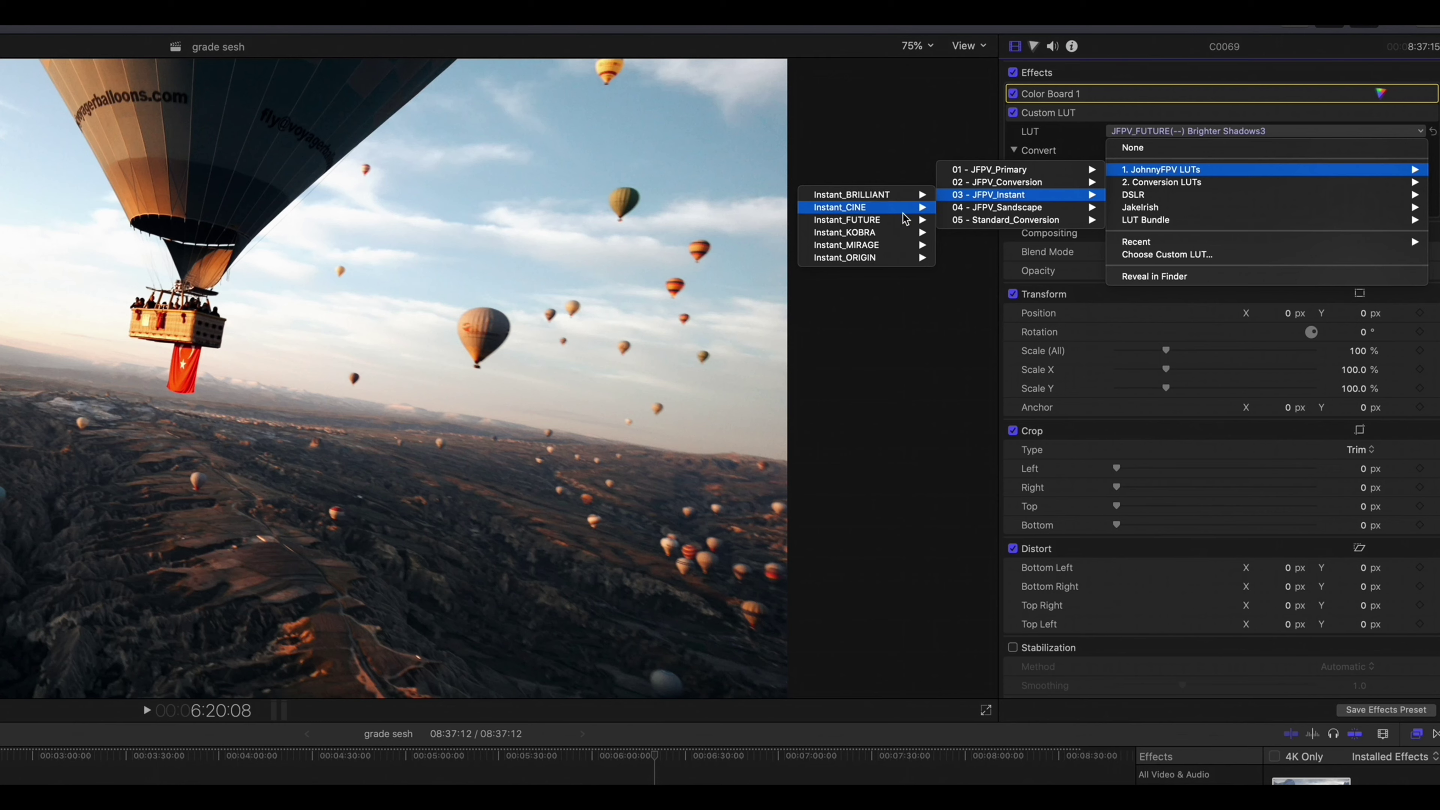
pyautogui.moveTo(877, 251)
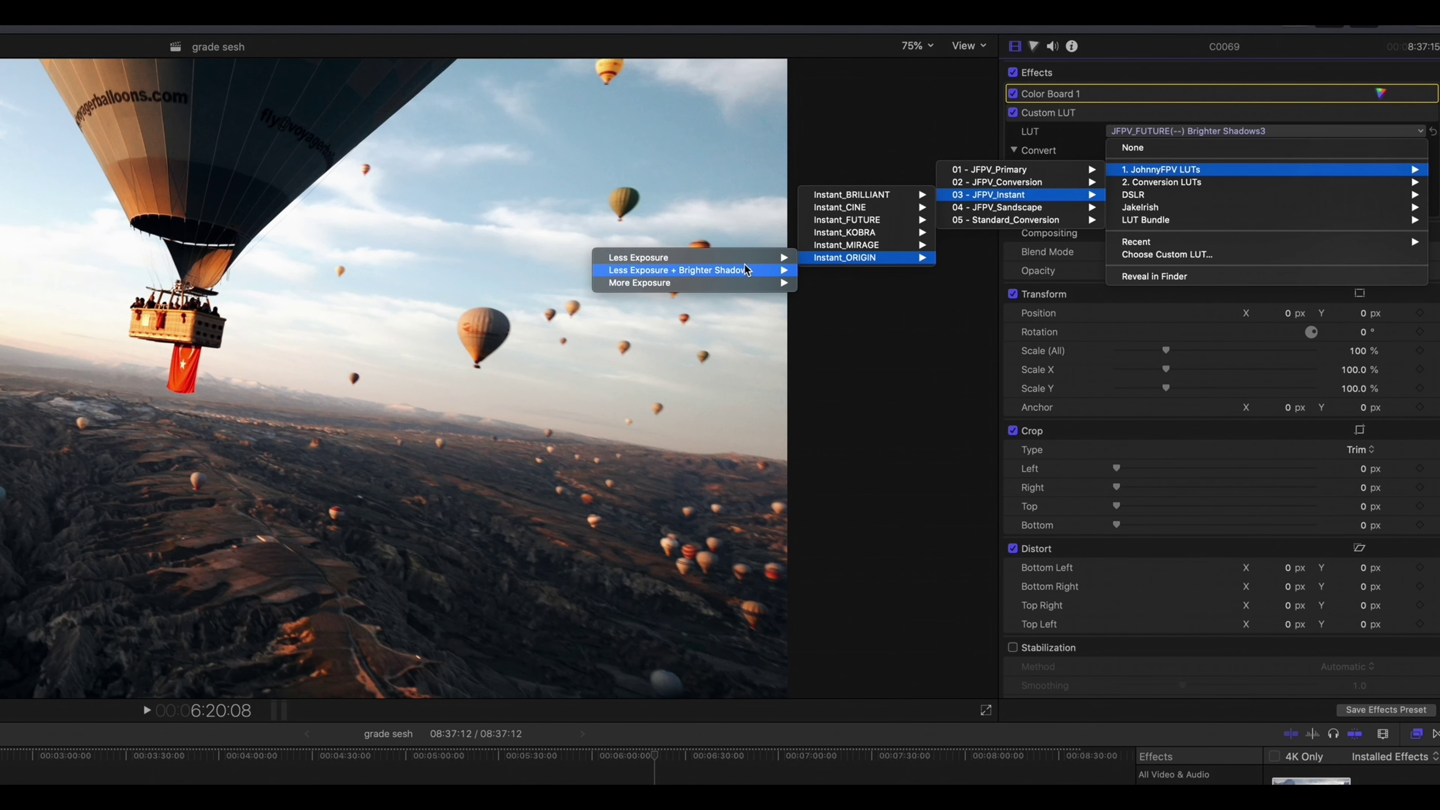
pyautogui.moveTo(745, 270)
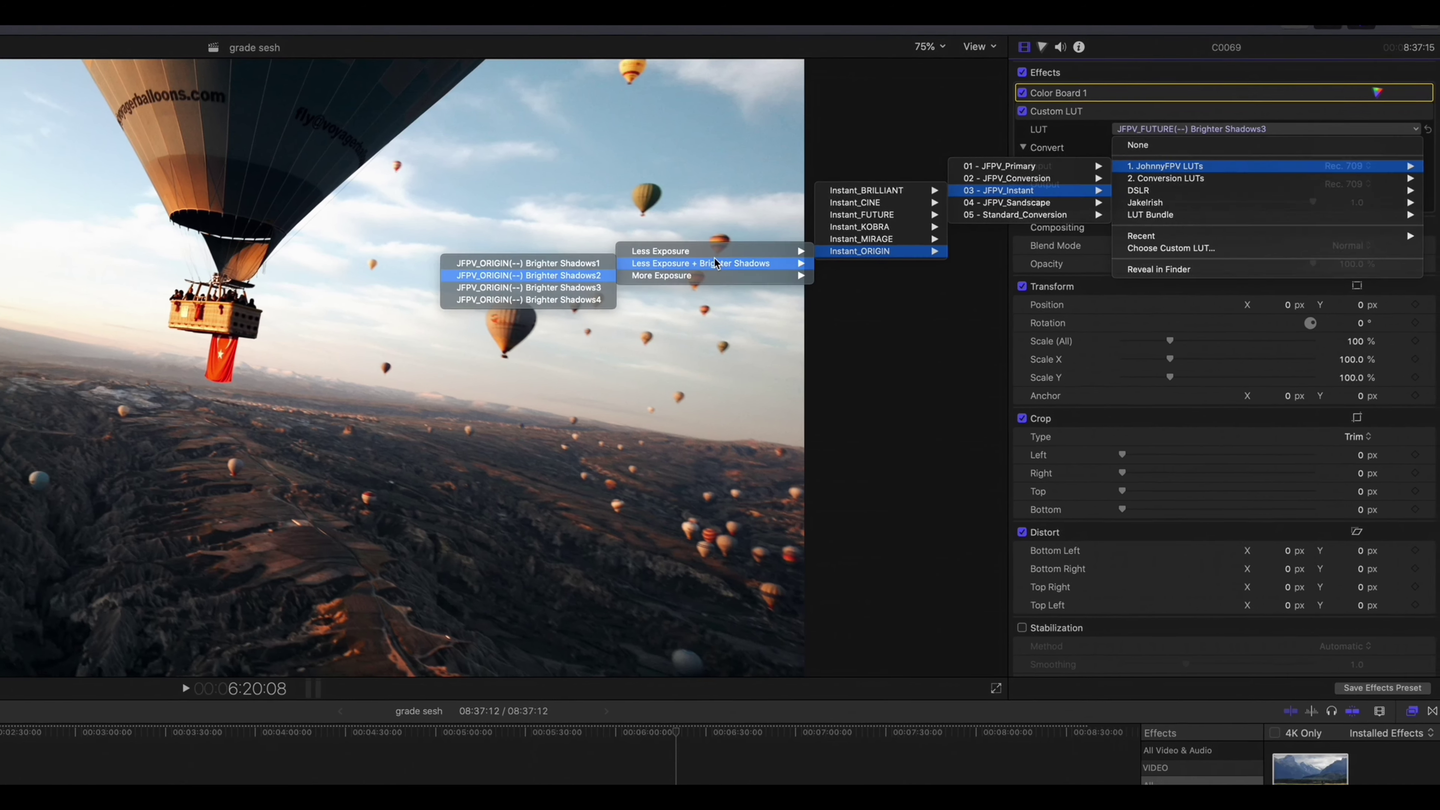
pyautogui.click(501, 282)
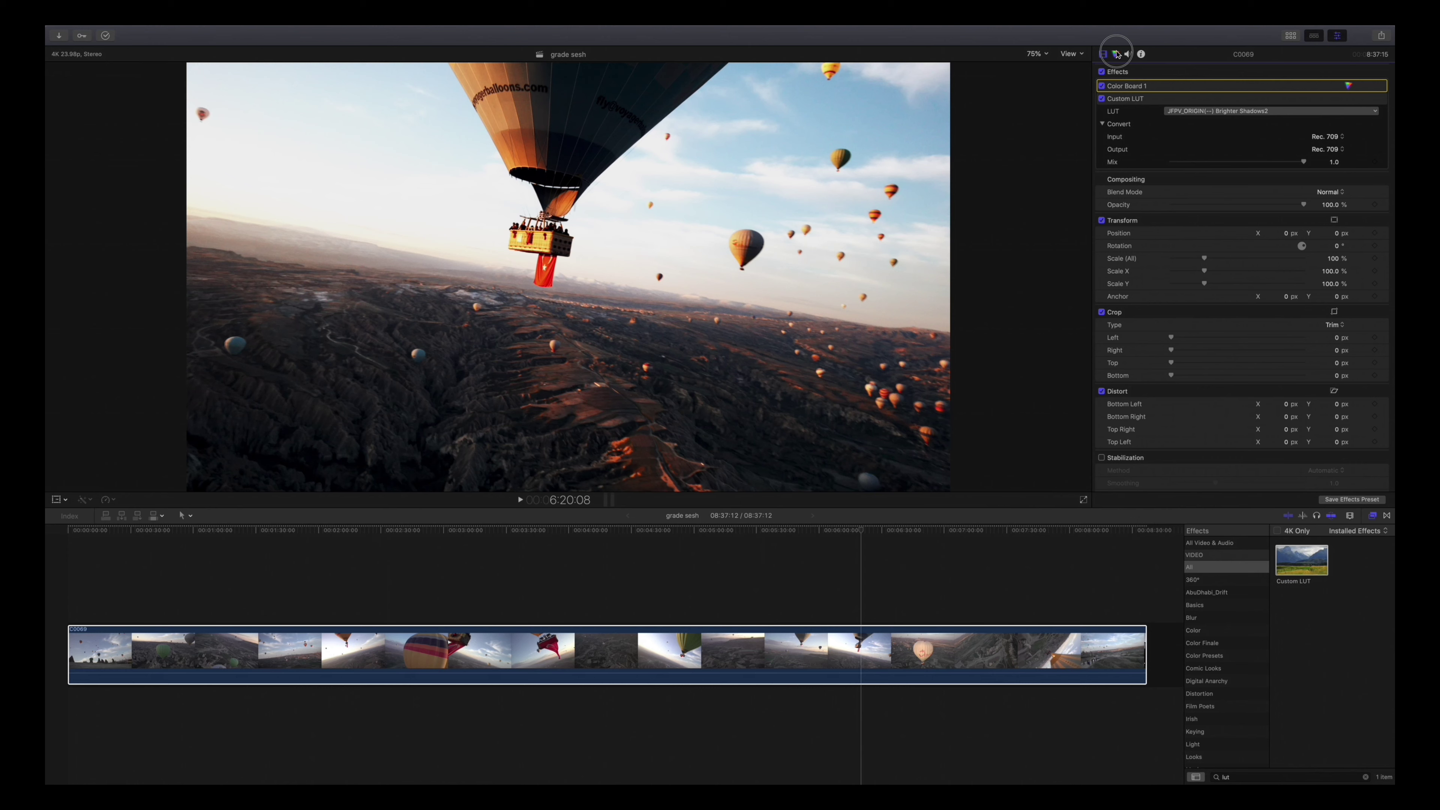
# - Add a Color Curves correction above the Color Board and slightly adjust the midpoints of the red and blue curves
pyautogui.click(1116, 54)
pyautogui.click(1130, 71)
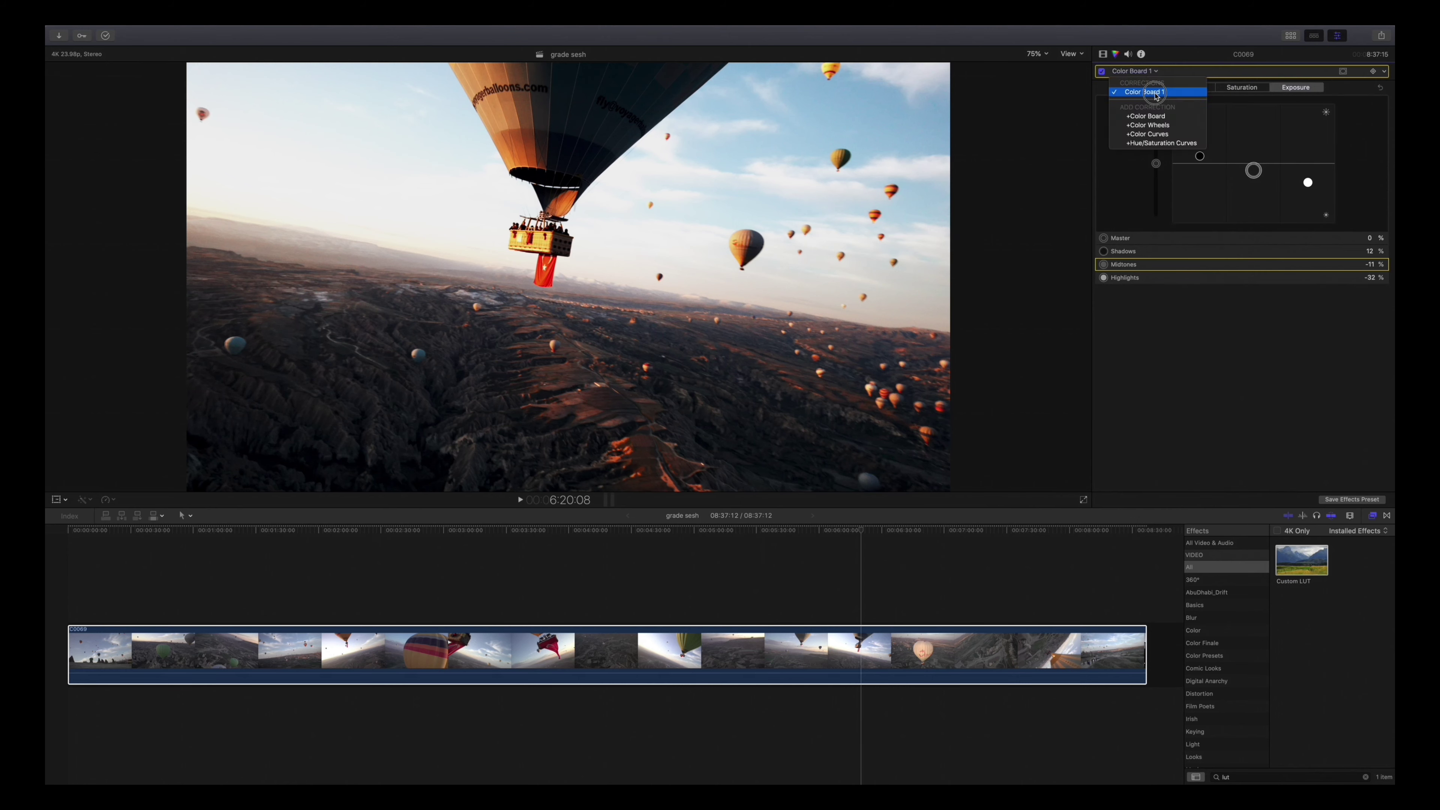
pyautogui.click(1111, 71)
pyautogui.click(1102, 54)
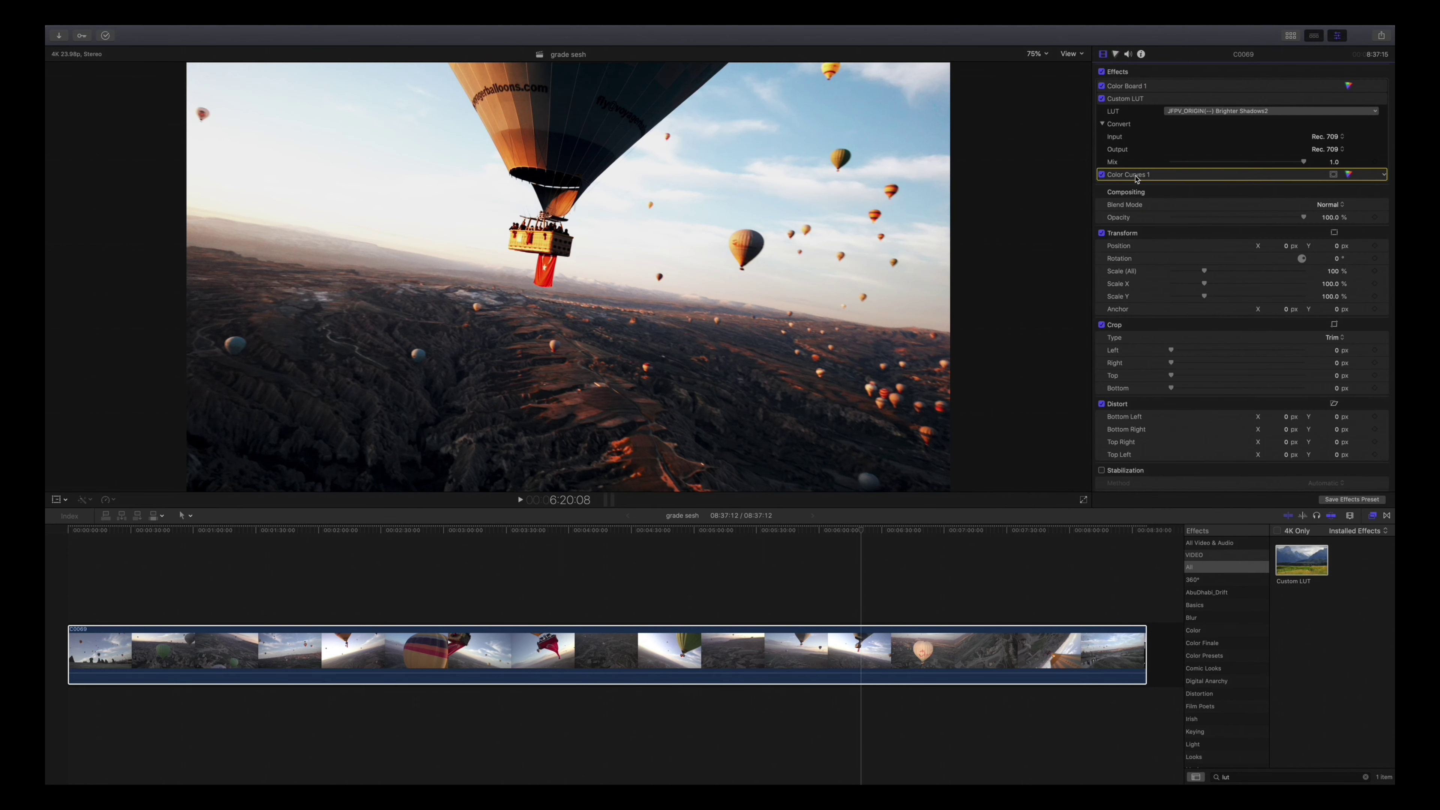
pyautogui.click(1348, 87)
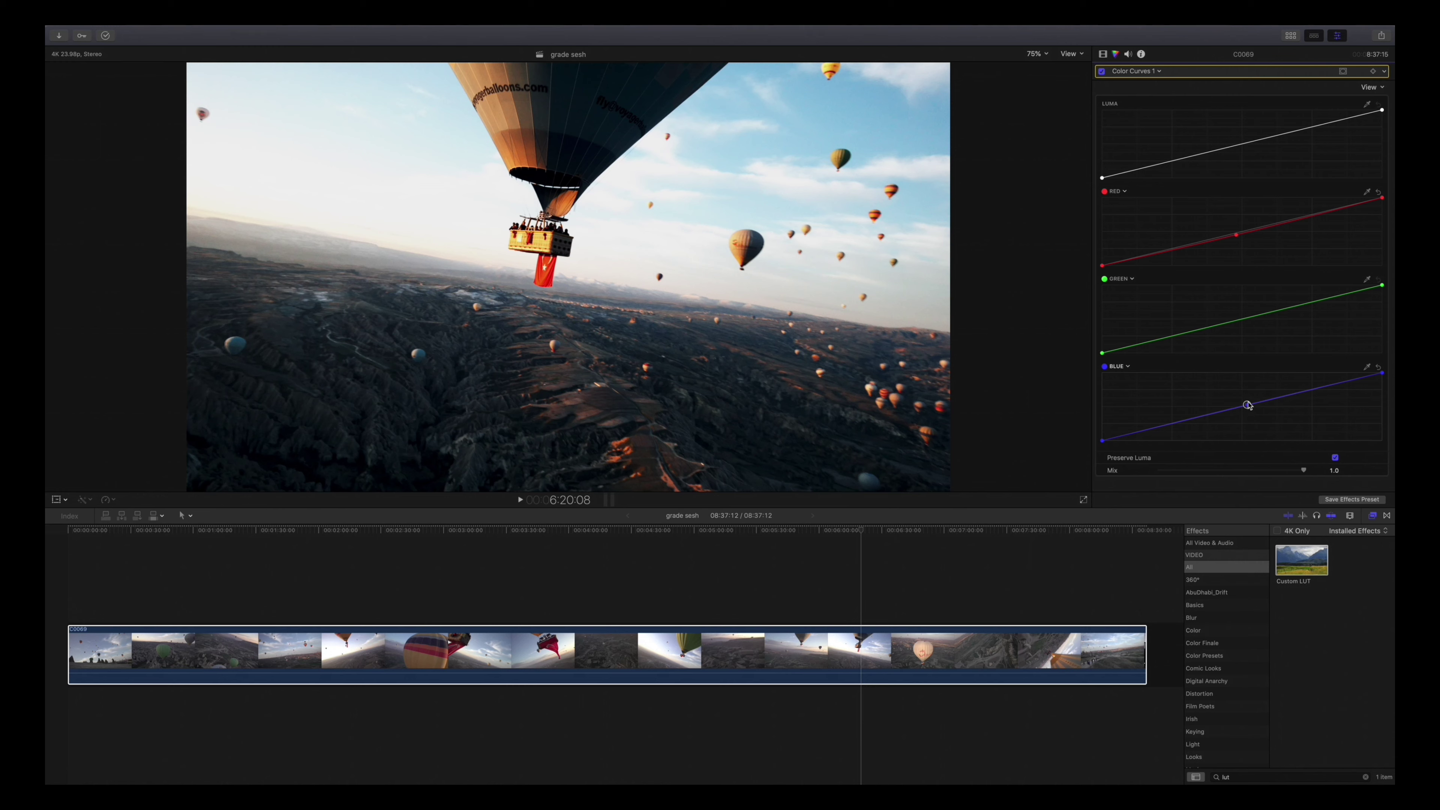
# - Add a Hue/Saturation Curves correction and move it to the top of the effects stack, above the Color Curves
pyautogui.click(1148, 72)
pyautogui.click(1156, 152)
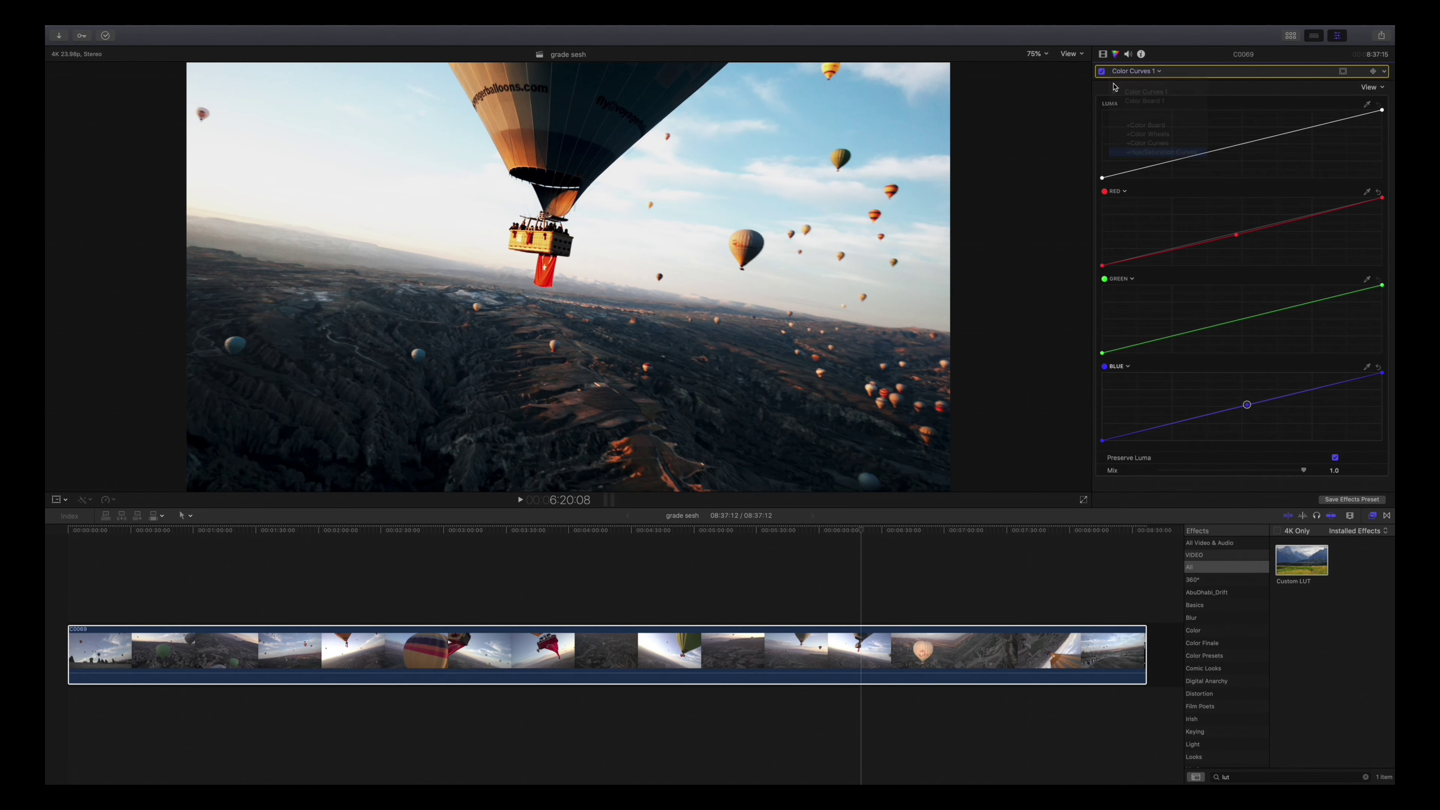
pyautogui.click(1103, 55)
pyautogui.moveTo(1177, 189); pyautogui.dragTo(1167, 82)
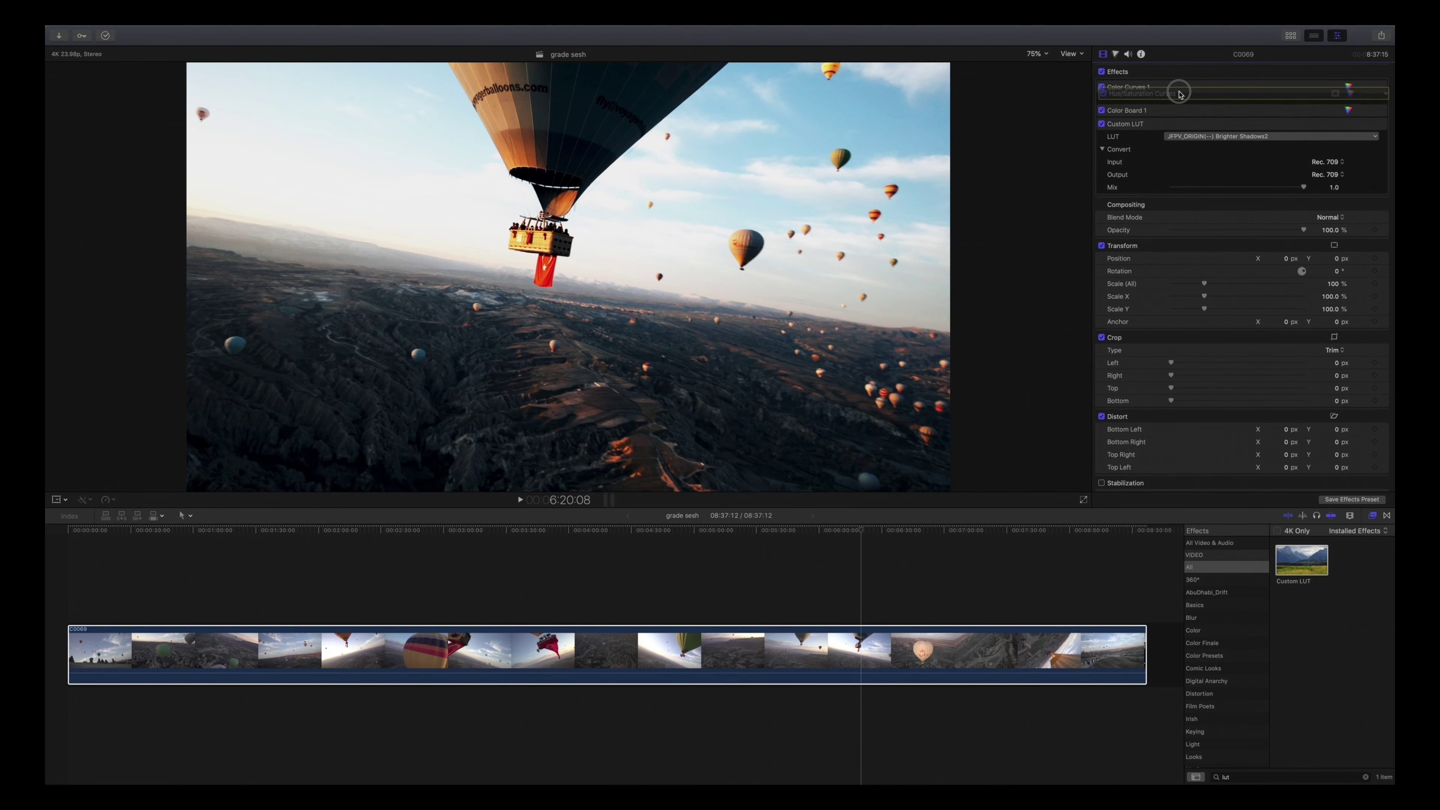
# - In Hue/Saturation Curves, add a red-orange point on Hue vs Hue and moderately raise the red-orange range on Hue vs Sat
pyautogui.click(1347, 86)
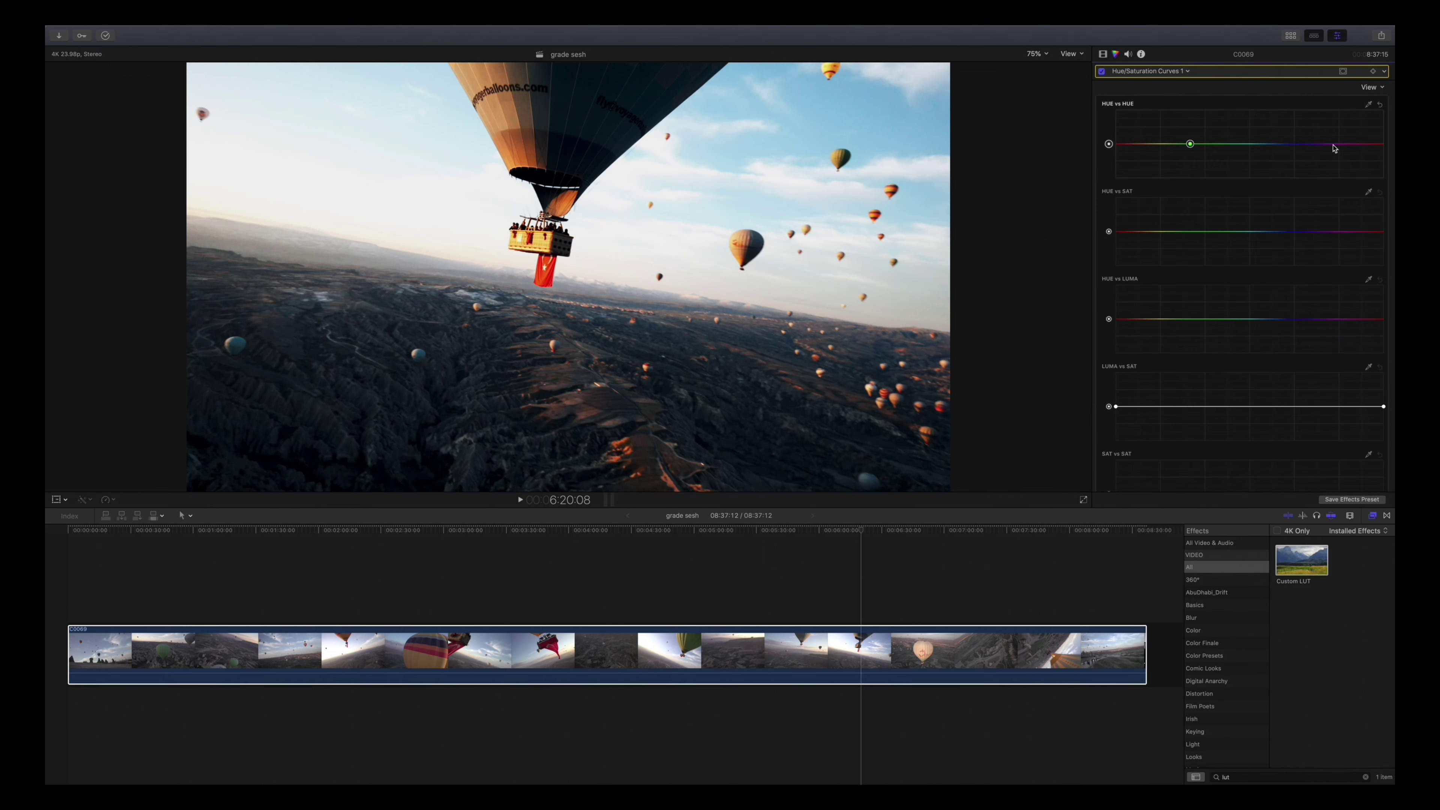
pyautogui.moveTo(1122, 232); pyautogui.dragTo(1123, 244)
pyautogui.moveTo(1135, 144); pyautogui.dragTo(1136, 143)
pyautogui.moveTo(1126, 242); pyautogui.dragTo(1127, 222)
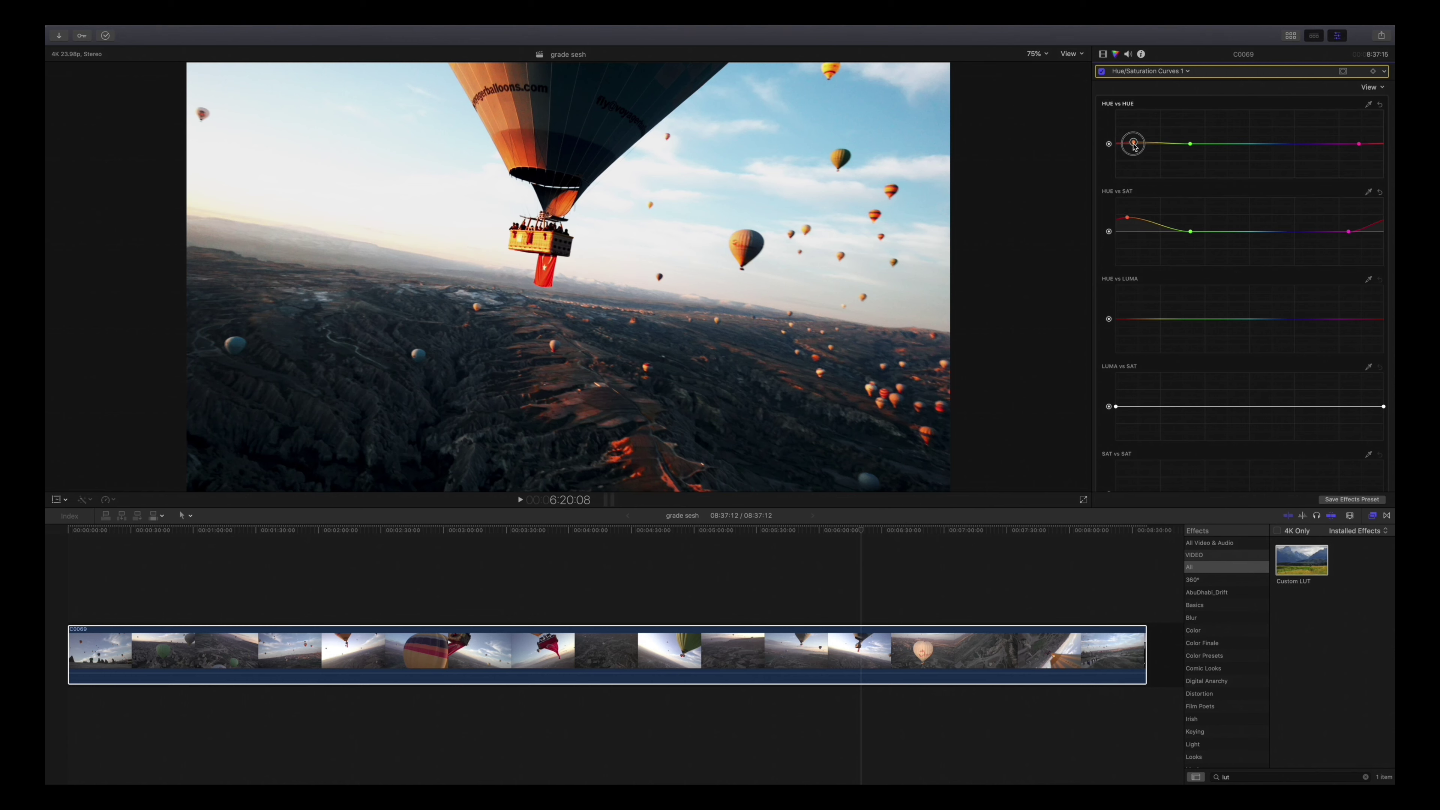
pyautogui.moveTo(1128, 217); pyautogui.dragTo(1126, 222)
# - On Luma vs Sat, raise the highlight end, lower the shadow end, and add a control point in the upper midtones near the baseline
pyautogui.moveTo(1381, 412)
pyautogui.mouseDown()
pyautogui.moveTo(1383, 444)
pyautogui.moveTo(1383, 392)
pyautogui.mouseUp()
pyautogui.moveTo(1116, 407); pyautogui.dragTo(1115, 432)
pyautogui.click(1280, 405)
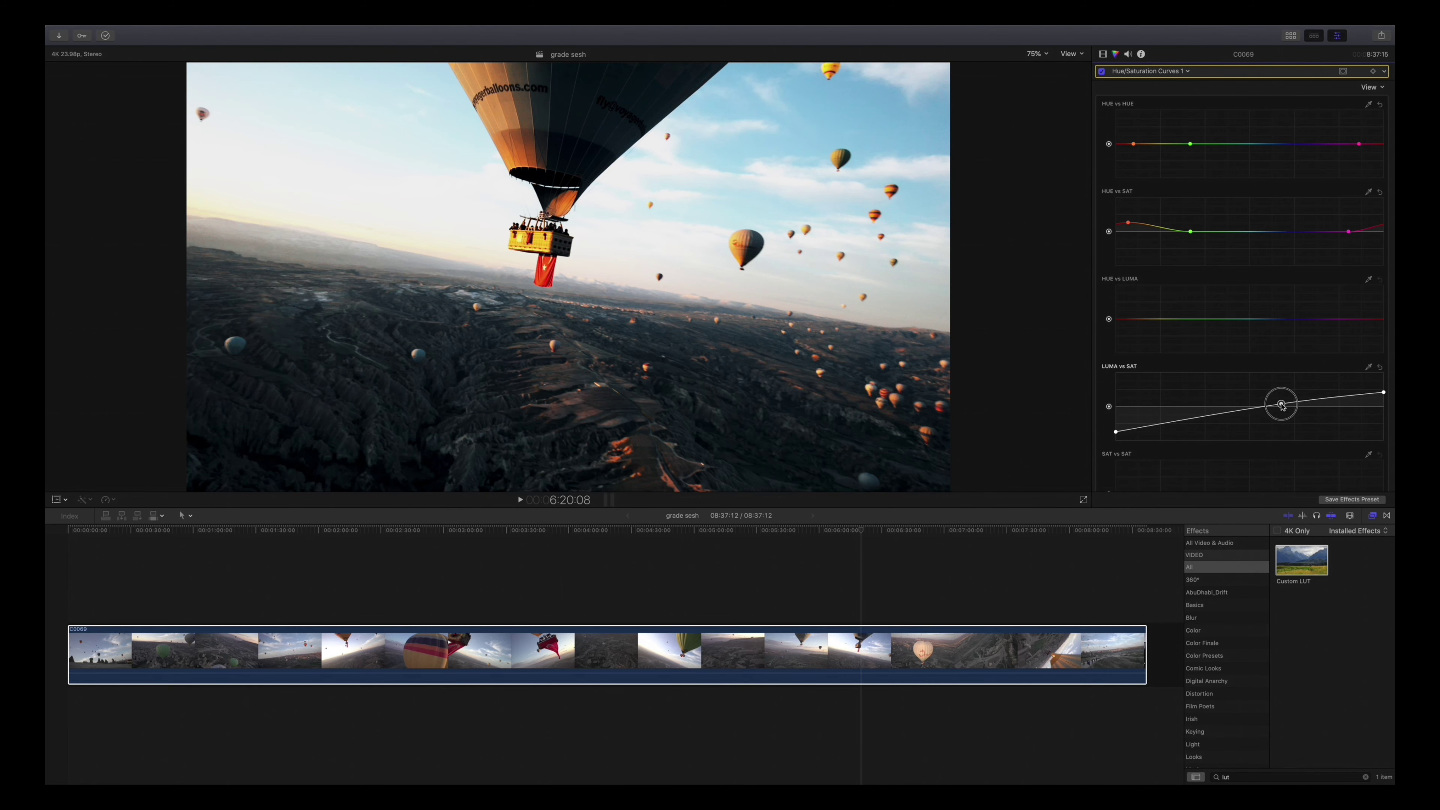
# - Replay the shot up to 6:20:00, pull the orange-yellow range below the Hue vs Sat baseline, and shift the Luma vs Sat point toward the shadows
pyautogui.press('space')
pyautogui.click(858, 530)
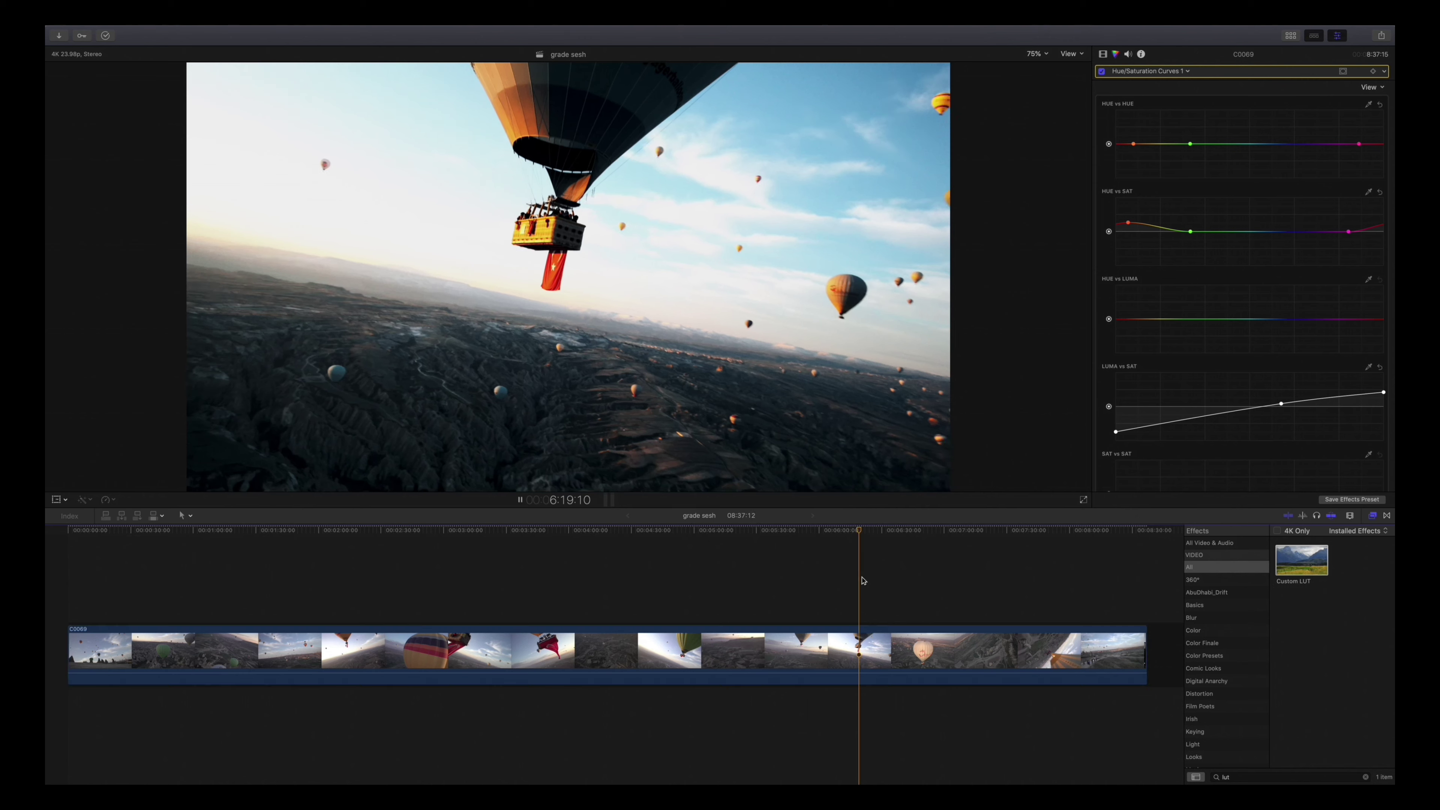
pyautogui.press('space')
pyautogui.moveTo(1129, 223); pyautogui.dragTo(1171, 240)
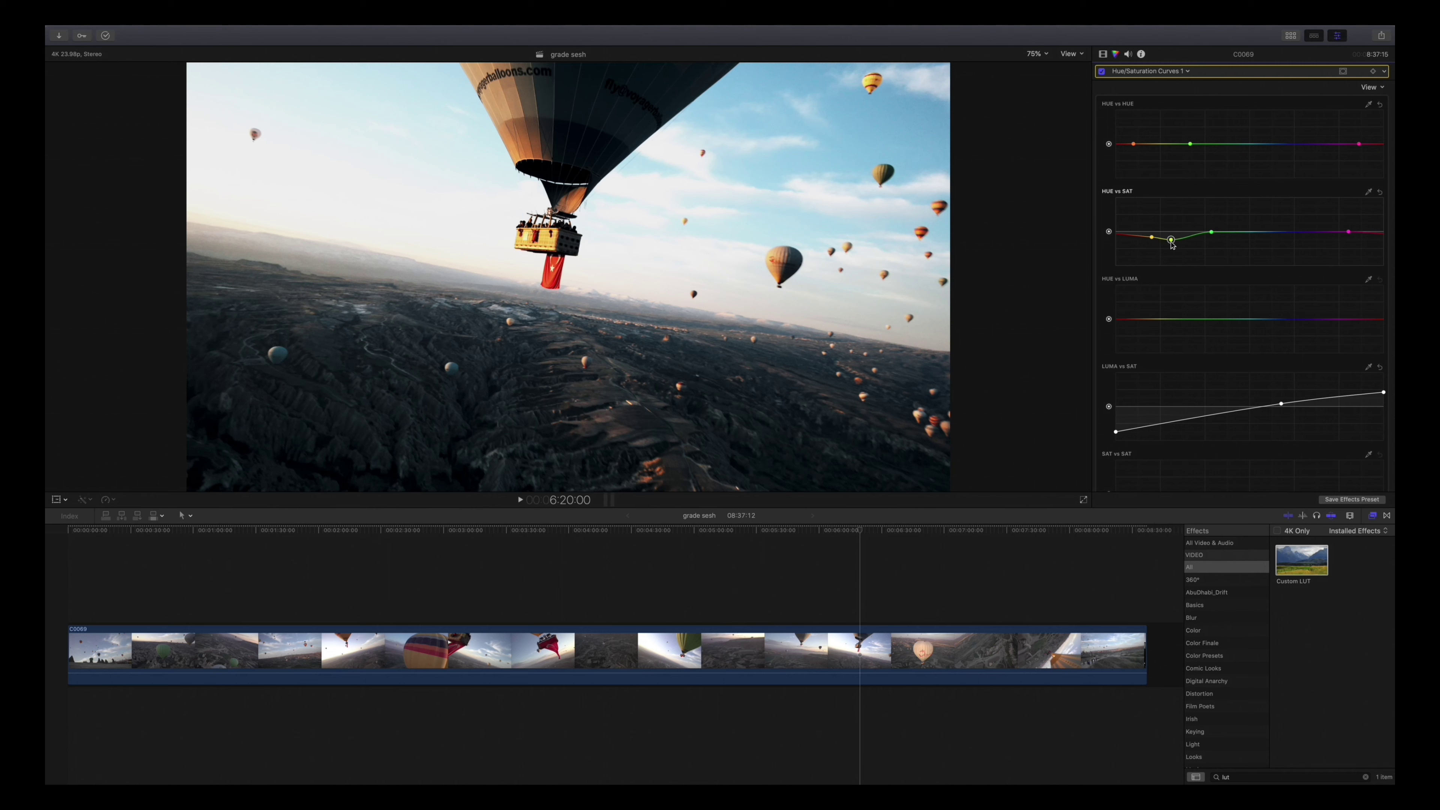
pyautogui.moveTo(1134, 144); pyautogui.dragTo(1136, 145)
pyautogui.moveTo(1281, 403); pyautogui.dragTo(1229, 403)
# - Adjust the Color Board exposure to -4% midtones and -38% highlights
pyautogui.click(1164, 69)
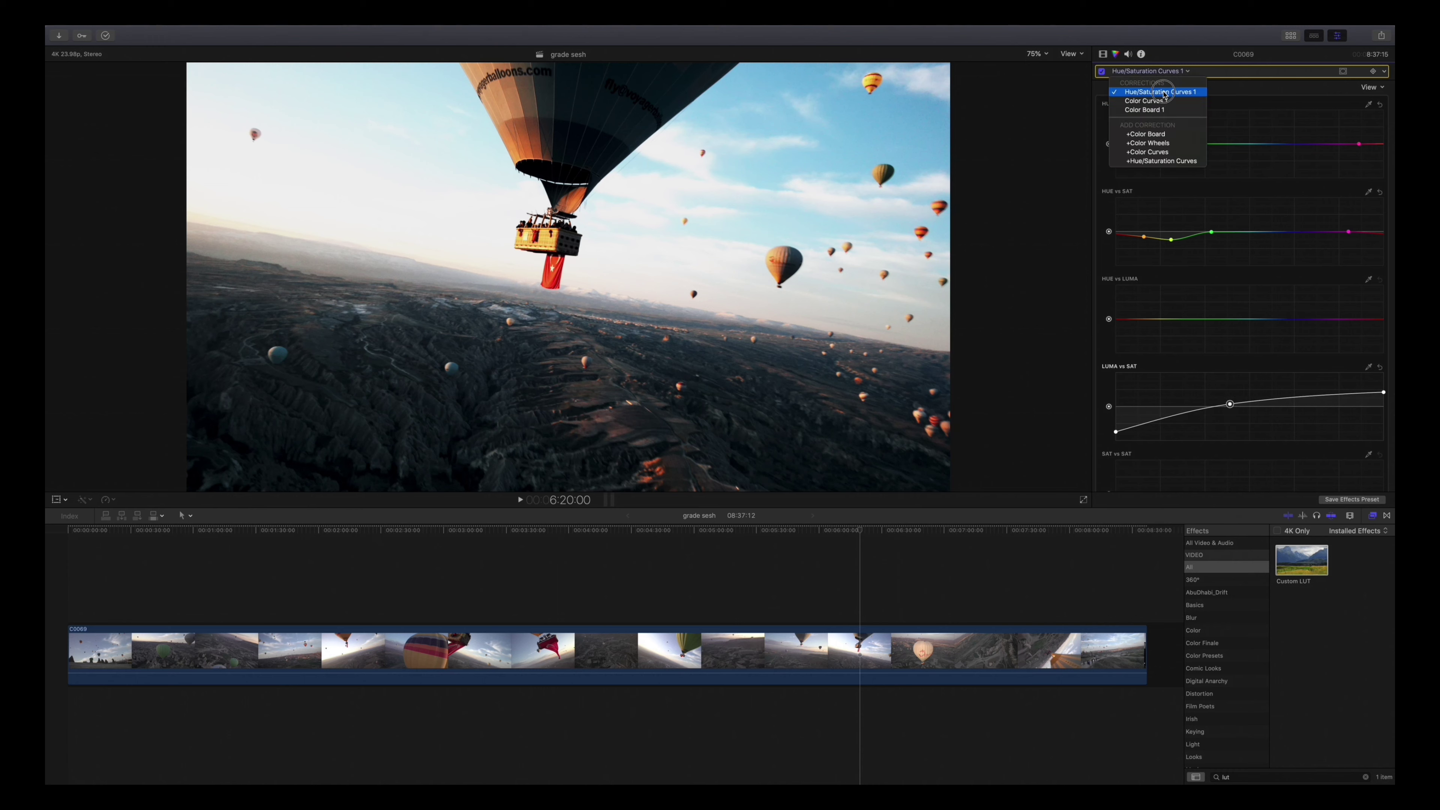
pyautogui.click(1162, 114)
pyautogui.moveTo(1253, 171); pyautogui.dragTo(1304, 190)
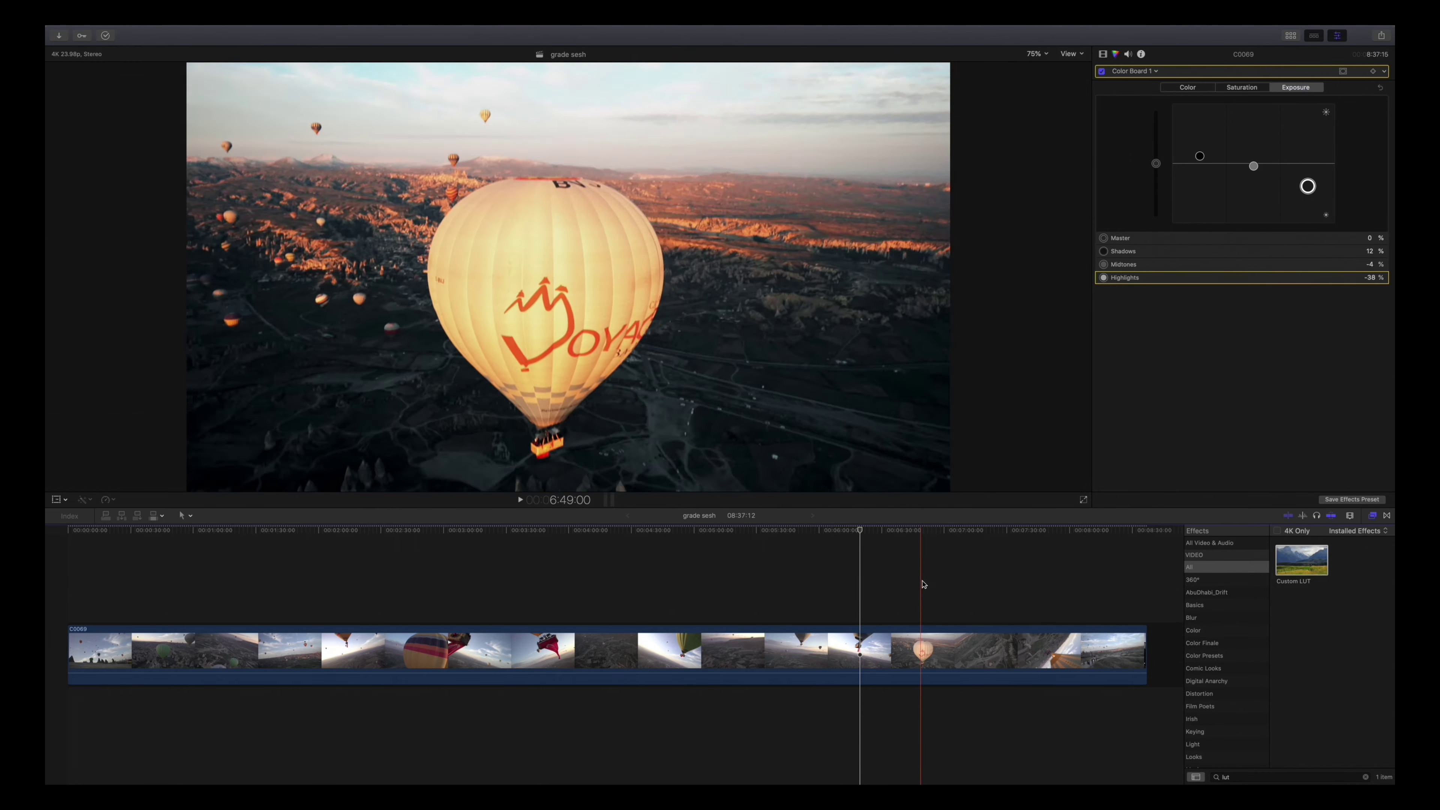
# - Play the footage on to 7:02:06 and switch off the Hue/Saturation Curves, Color Curves and Color Board corrections
pyautogui.press('space')
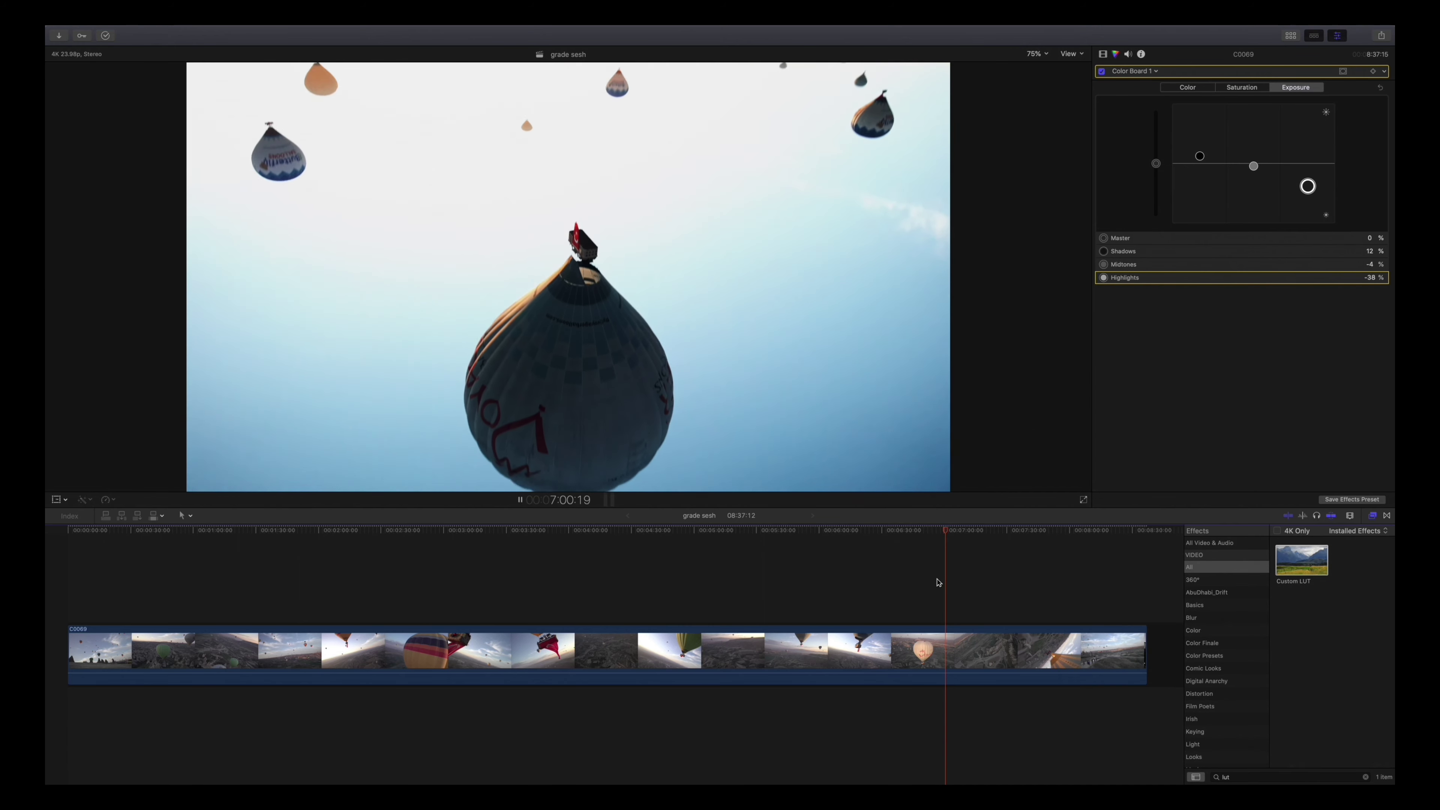
pyautogui.press('space')
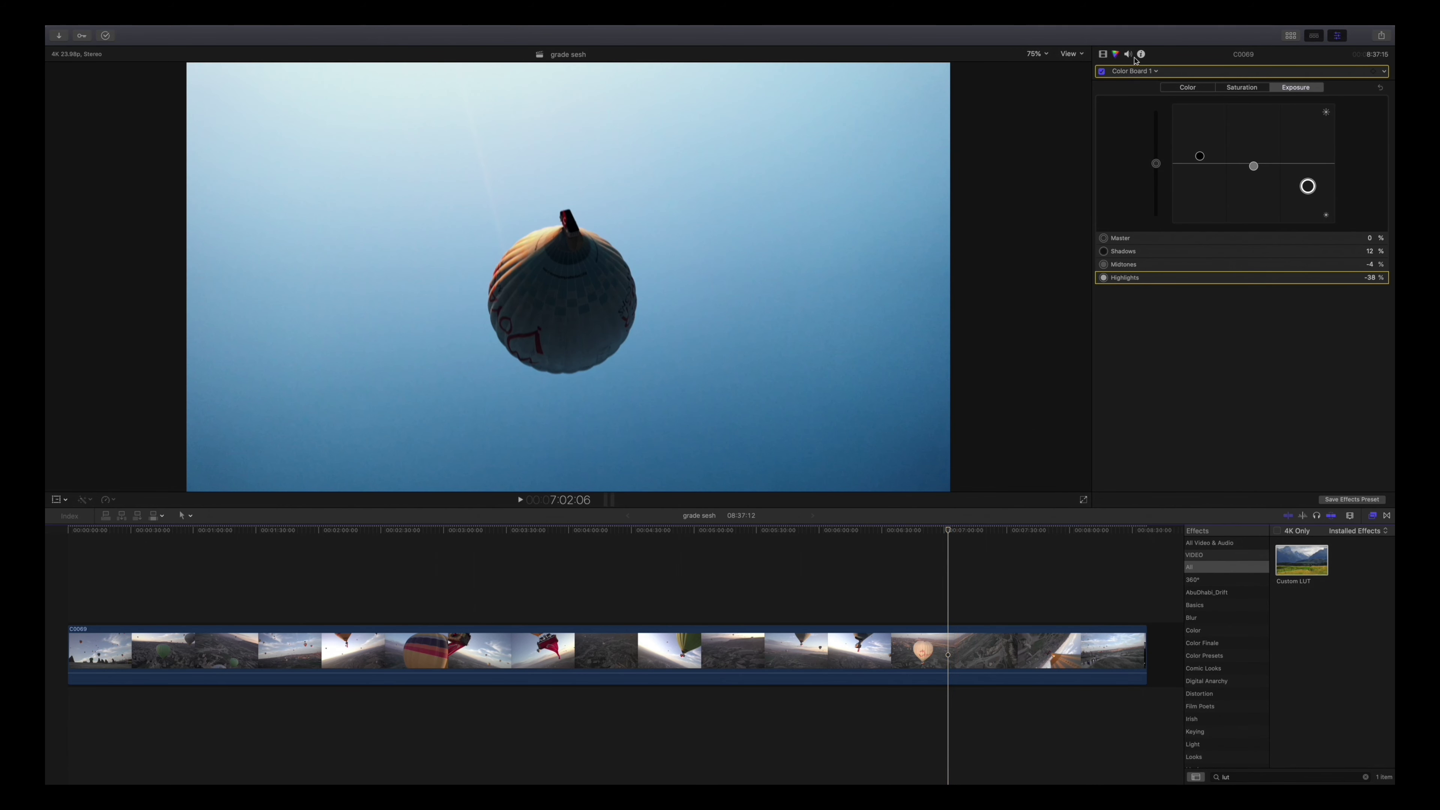
pyautogui.click(1102, 54)
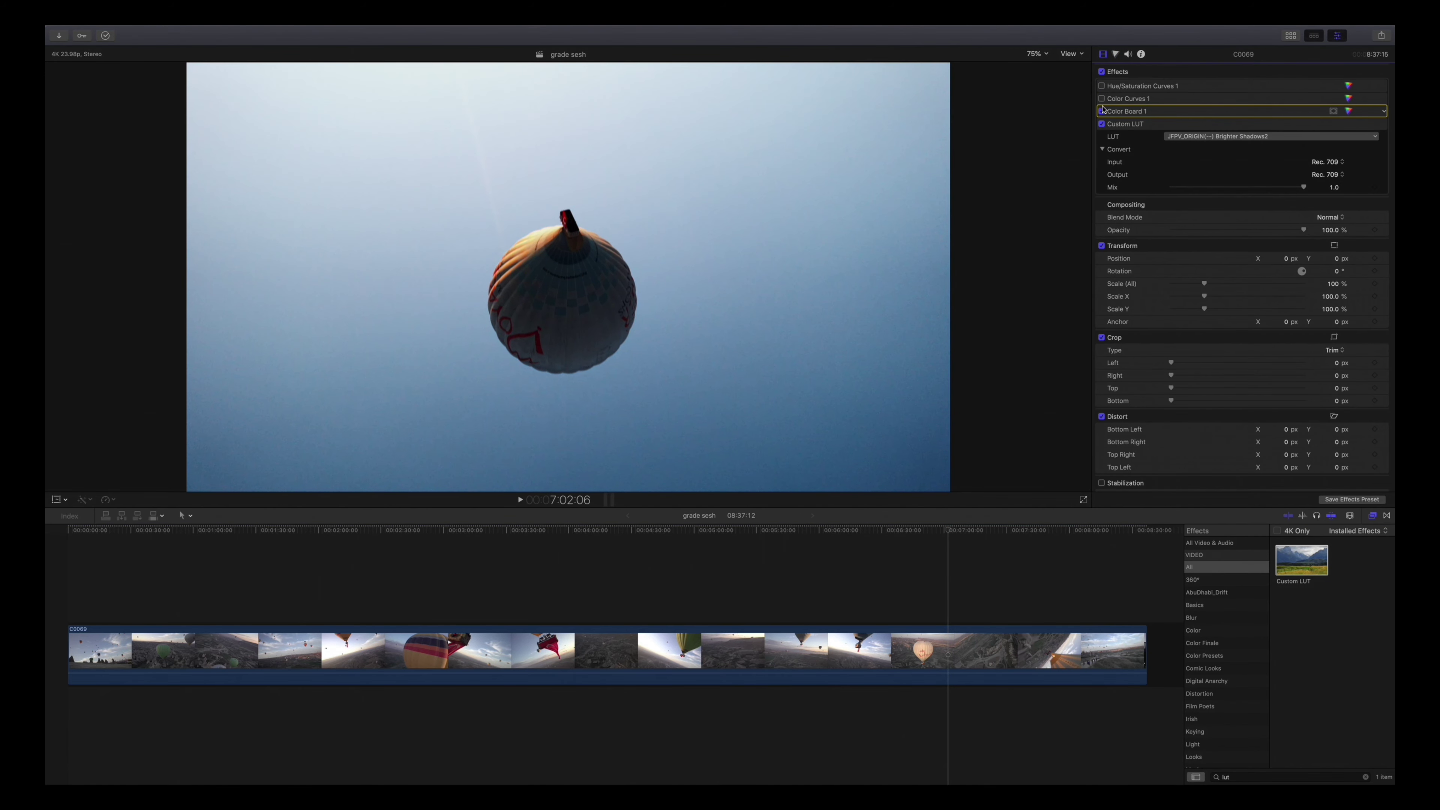
pyautogui.click(1101, 111)
# - Change the Custom LUT to JFPV_FUTURE(--) Brighter Shadows3 from the JohnnyFPV Instant_FUTURE set
pyautogui.click(1212, 137)
pyautogui.moveTo(1213, 175)
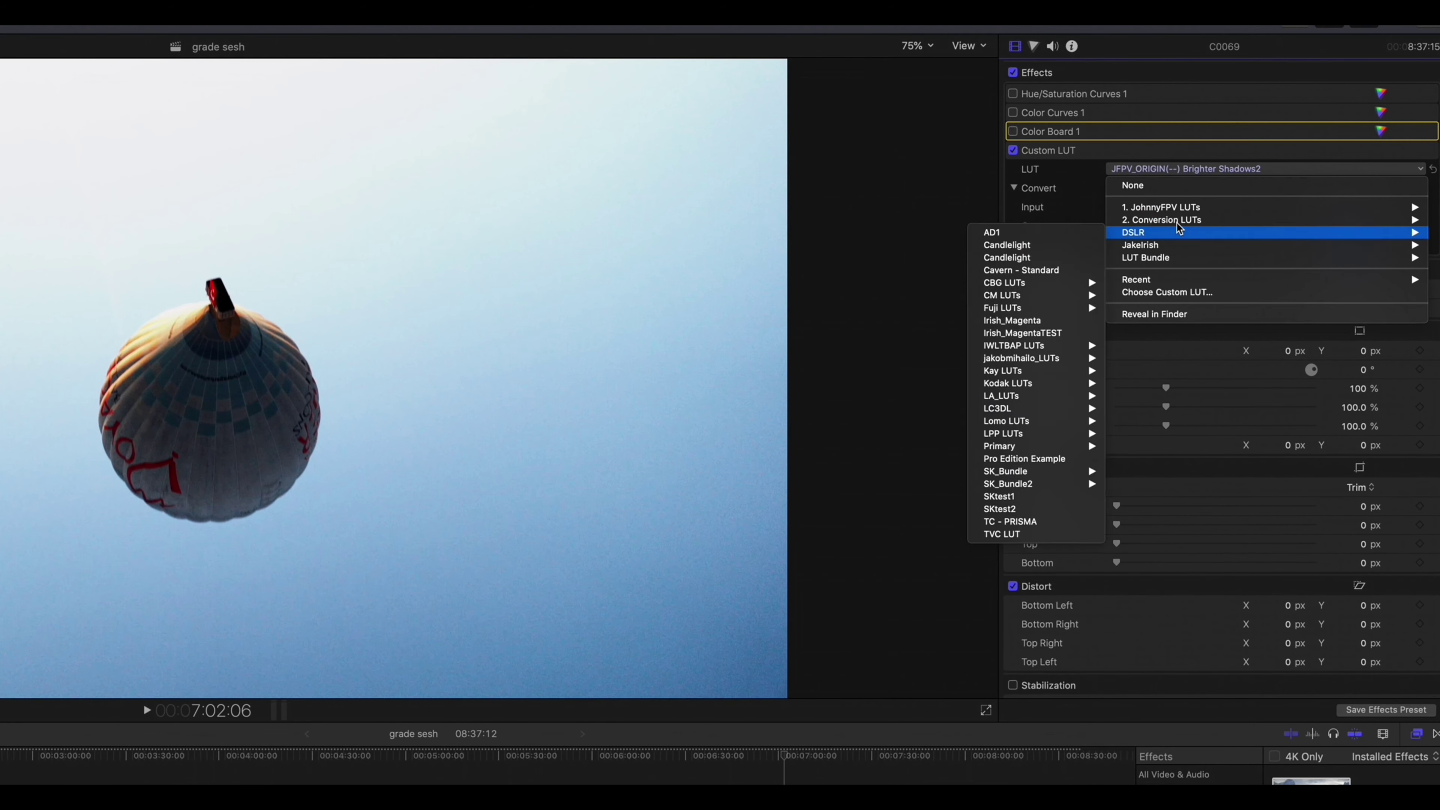
pyautogui.moveTo(1168, 208)
pyautogui.moveTo(1013, 234)
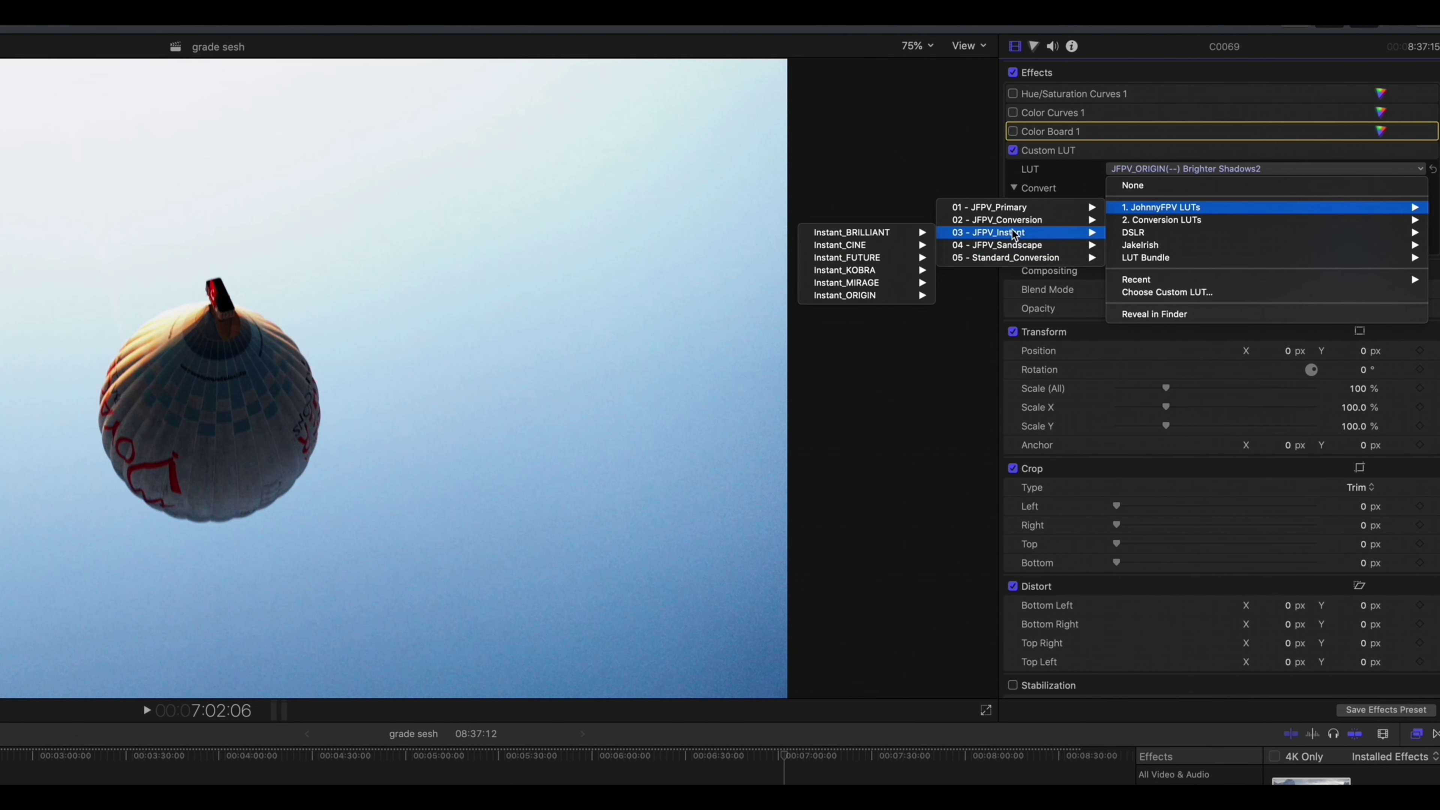
pyautogui.moveTo(873, 258)
pyautogui.moveTo(732, 271)
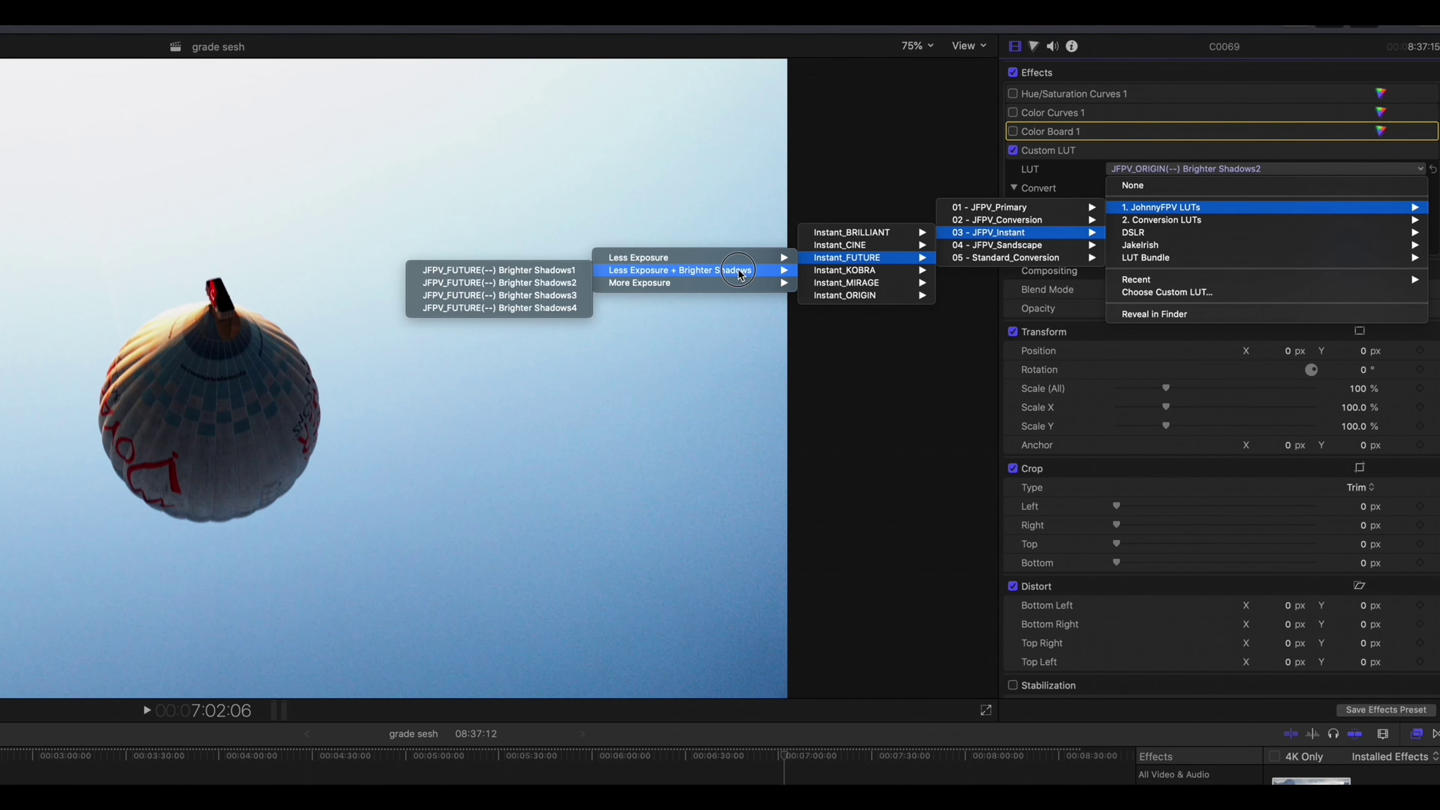
pyautogui.click(549, 295)
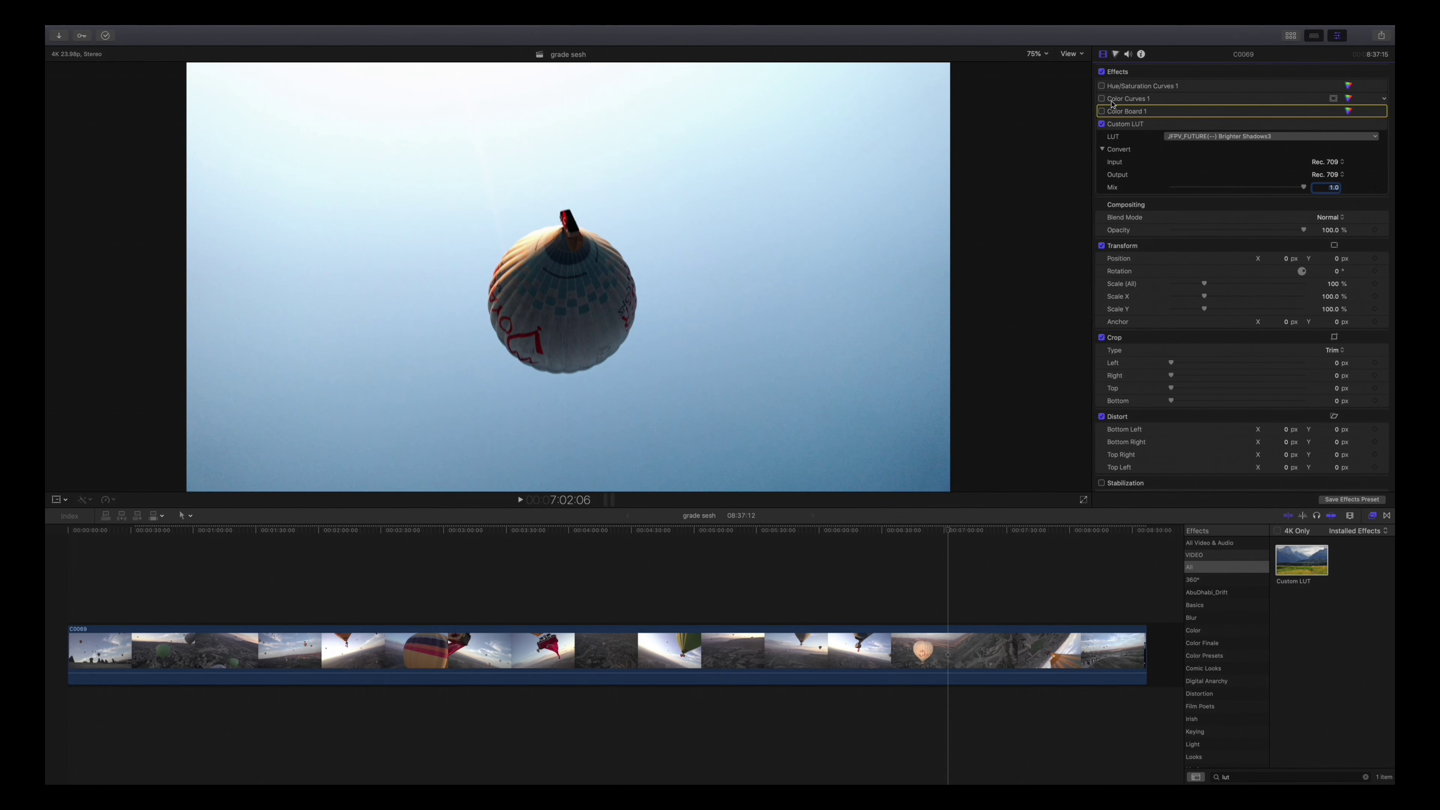
# - Switch the Color Board back on and set its exposure to 20% shadows, -21% midtones and -34% highlights
pyautogui.click(1100, 112)
pyautogui.click(1349, 111)
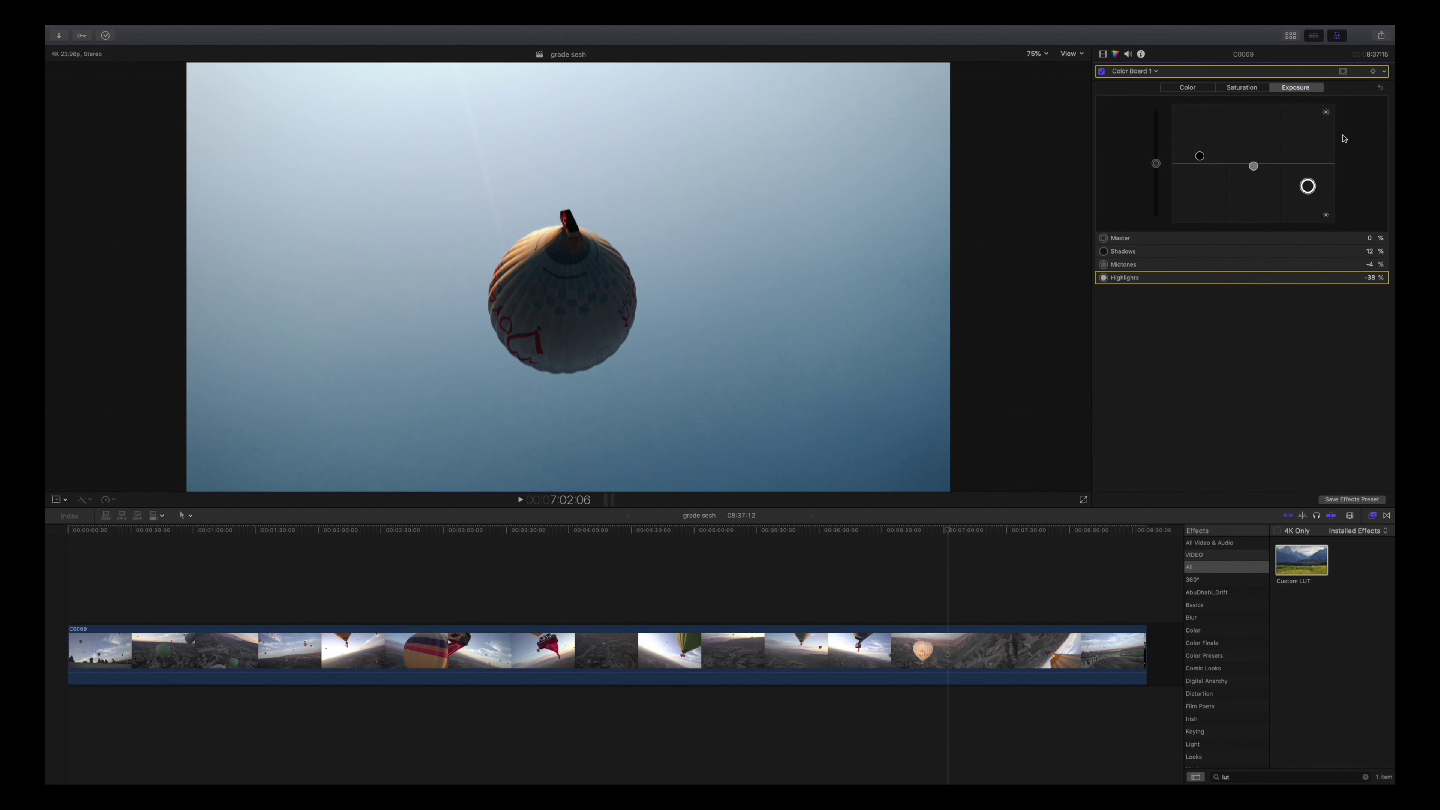
pyautogui.moveTo(1307, 186); pyautogui.dragTo(1203, 154)
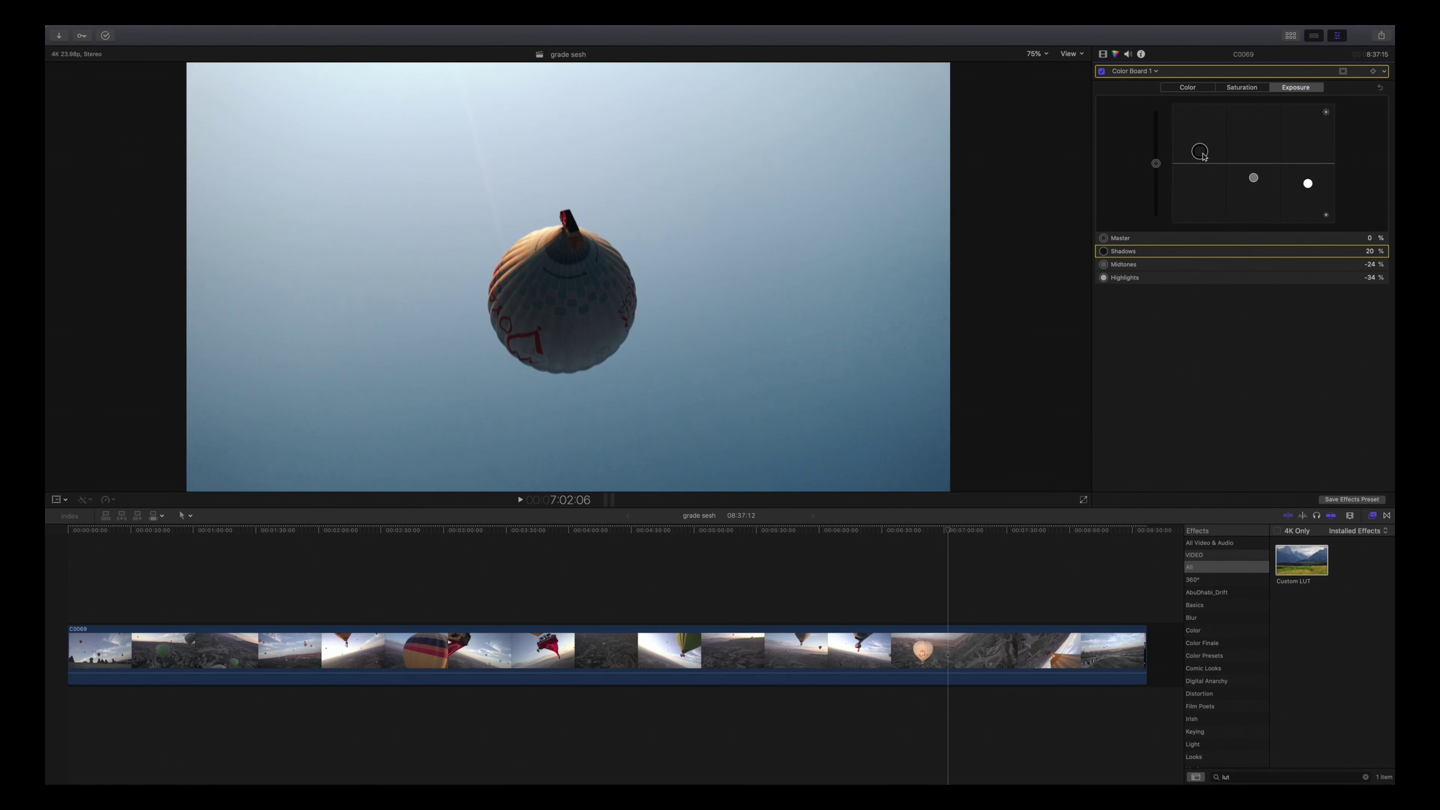
pyautogui.click(1306, 185)
pyautogui.click(1253, 178)
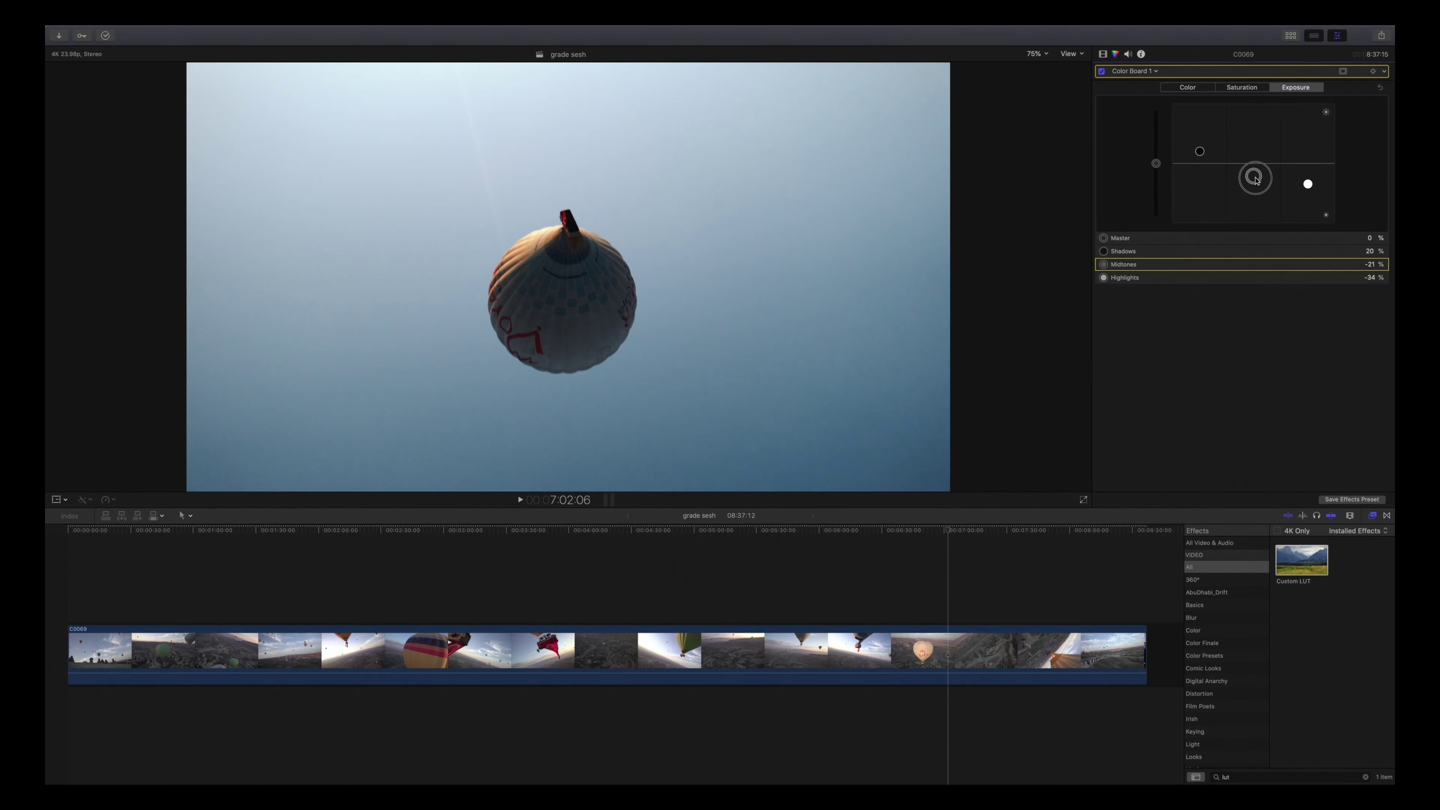